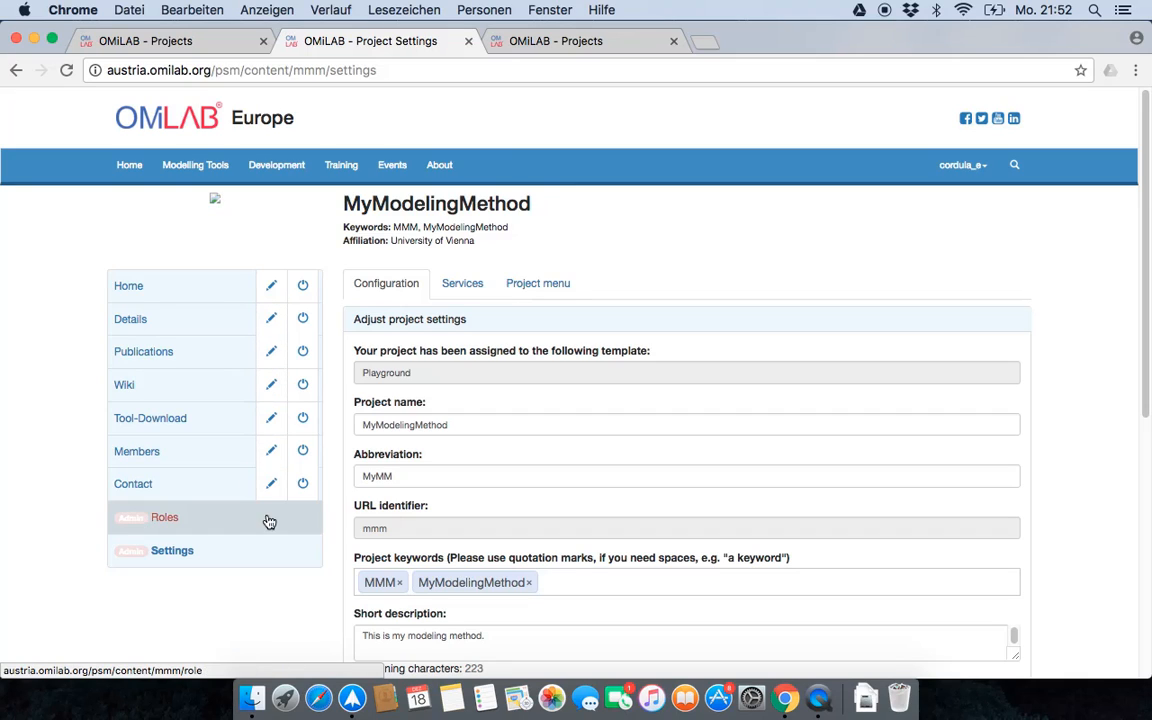
- Review the project's configuration settings, from the assigned template down to the deployment environment
scroll(400, 300, down, 1)
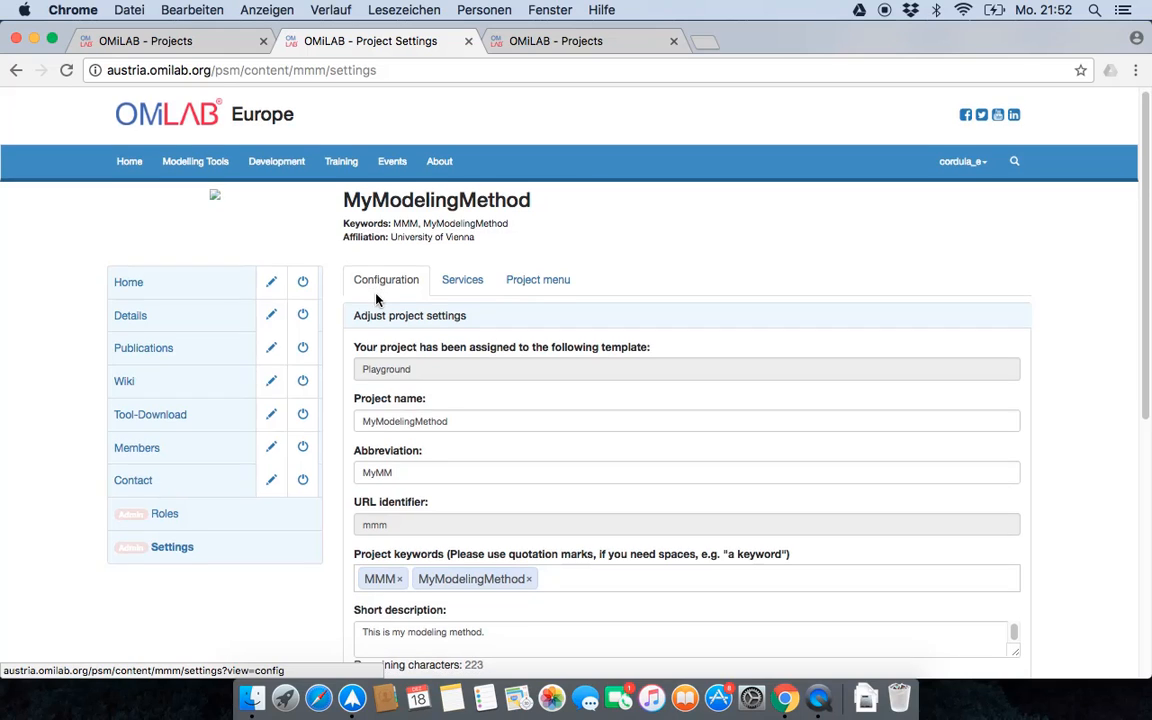
scroll(377, 295, down, 4)
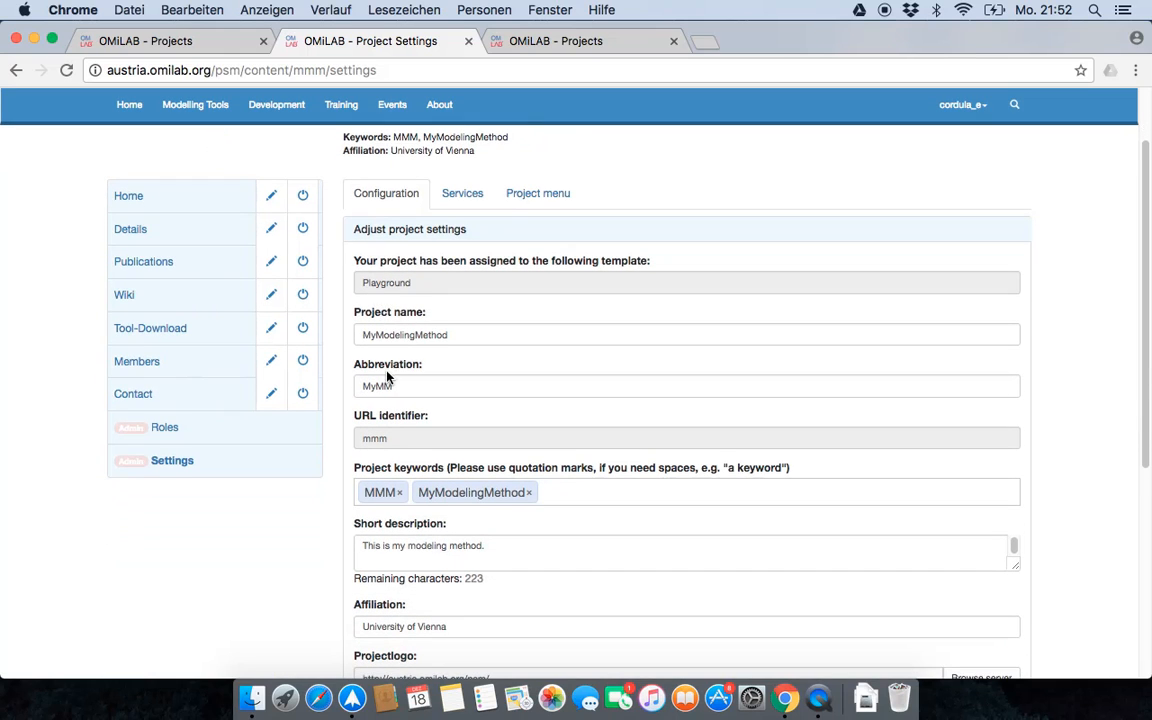
scroll(397, 481, down, 10)
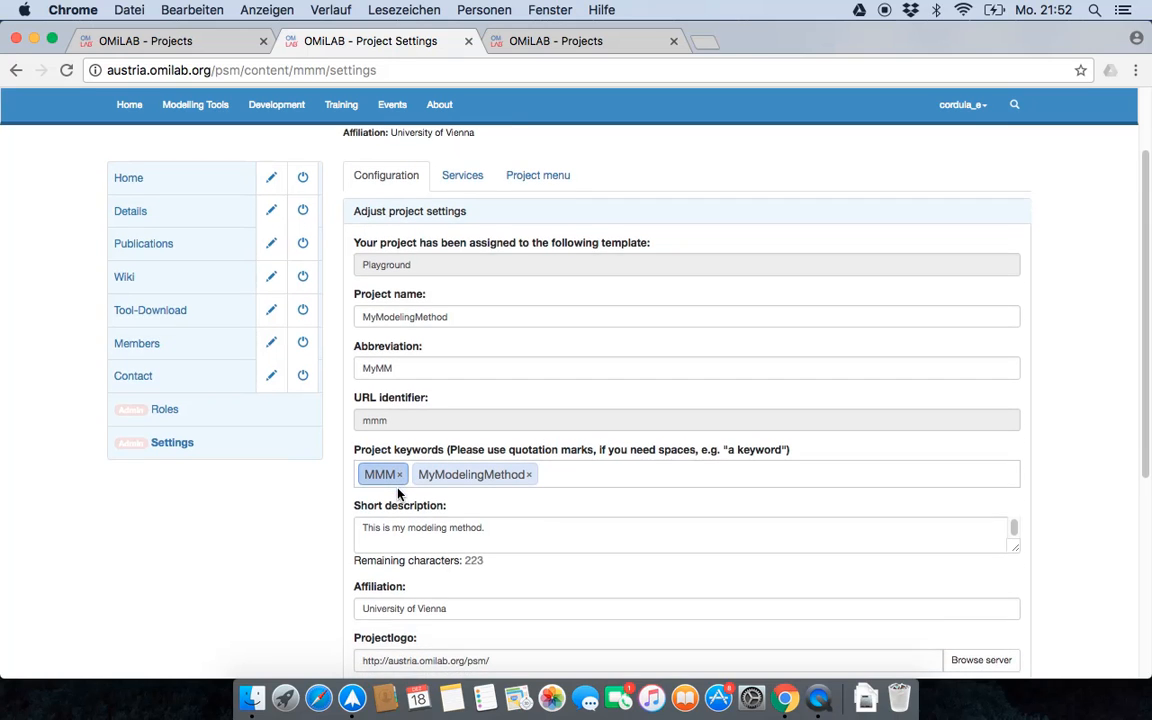
scroll(395, 487, up, 6)
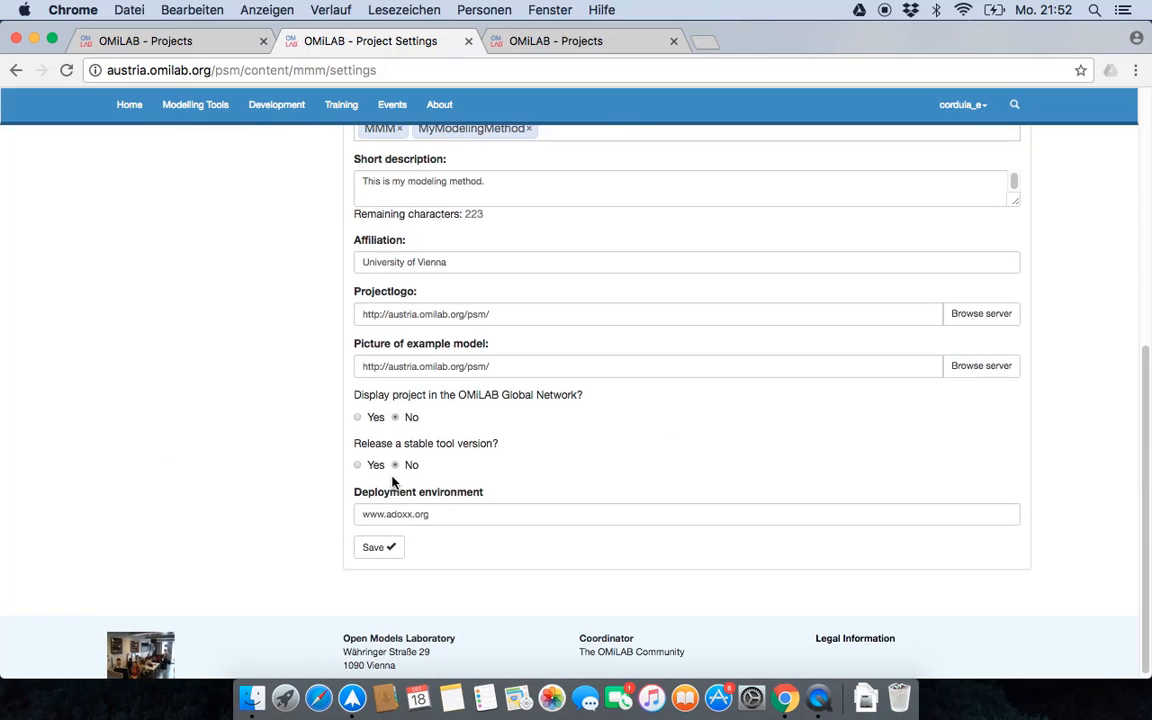
scroll(391, 480, up, 4)
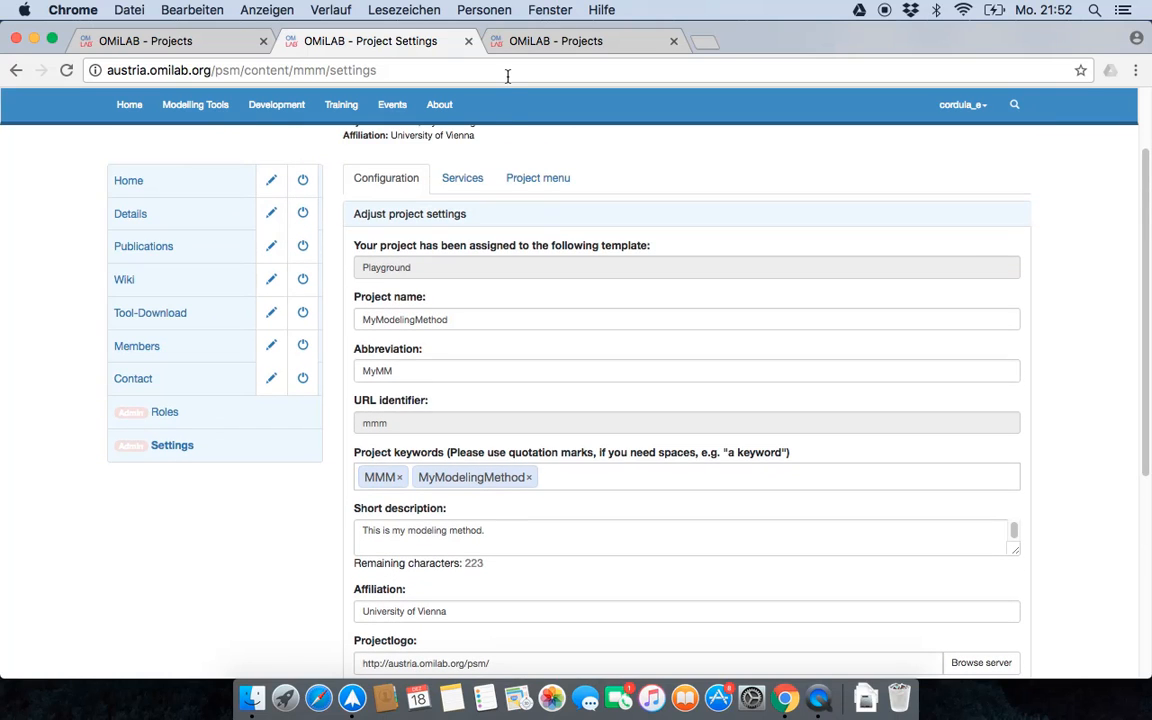
- Open the project's services overview and examine the pages that can be administered through the TextService
click(469, 180)
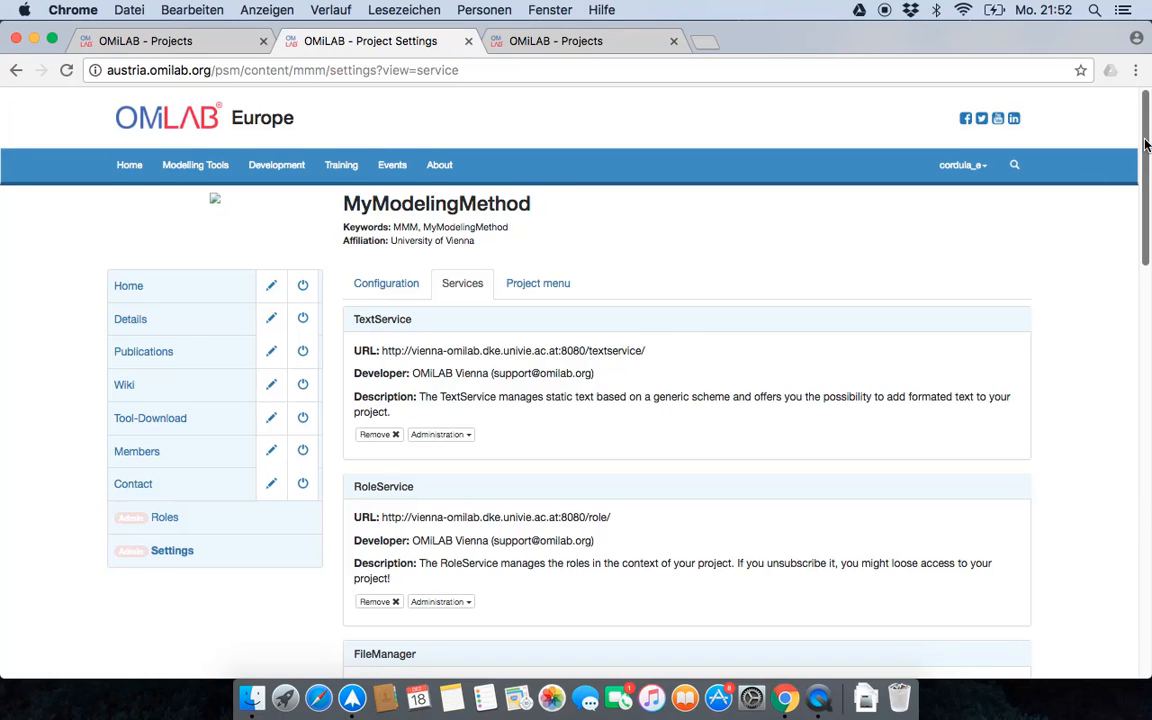
mouse_move(1146, 145)
mouse_down()
mouse_move(1138, 537)
mouse_move(1148, 125)
mouse_up()
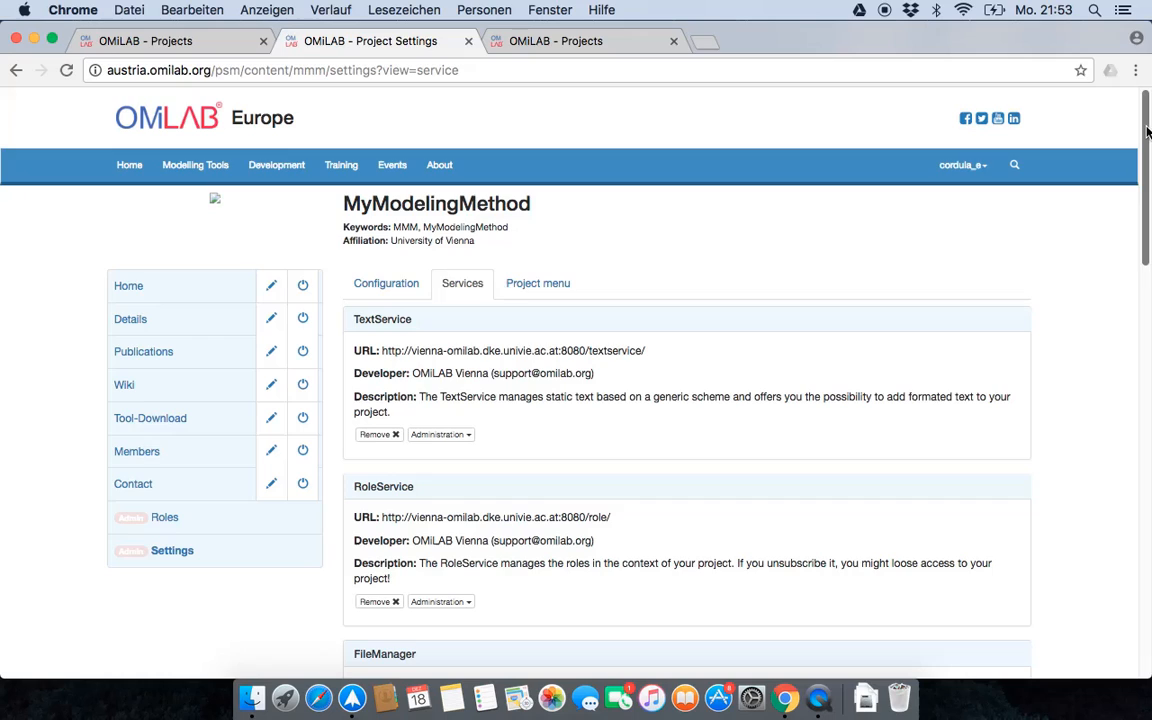
double_click(362, 322)
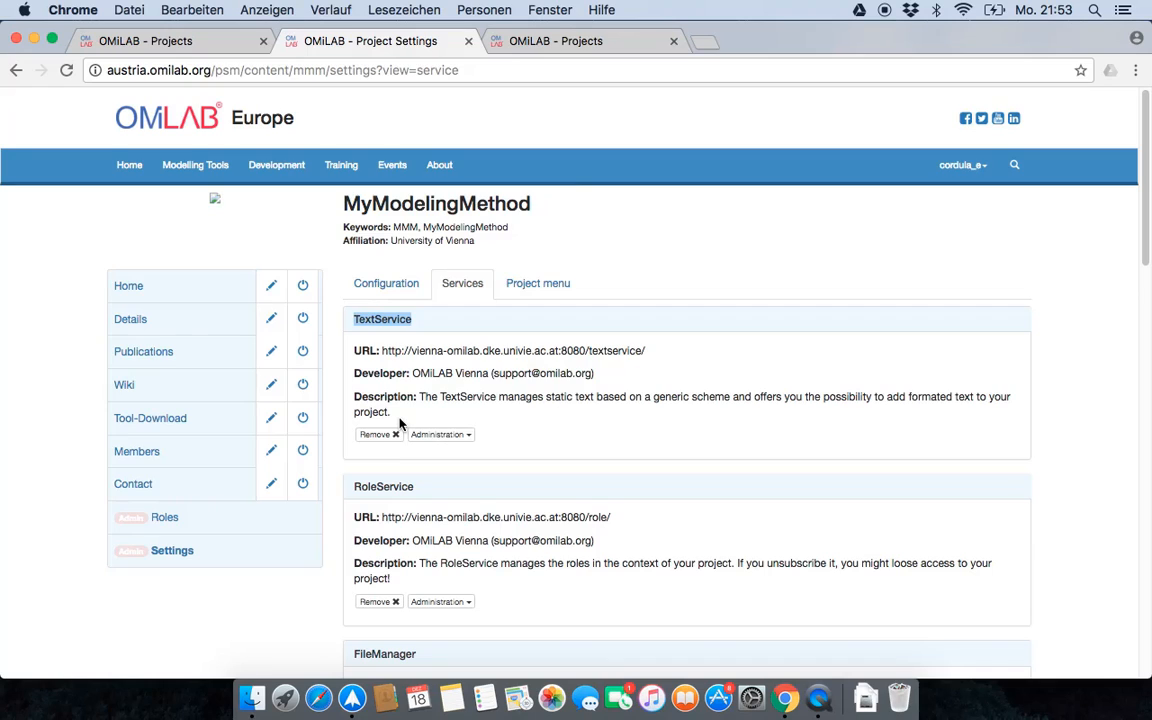
click(432, 435)
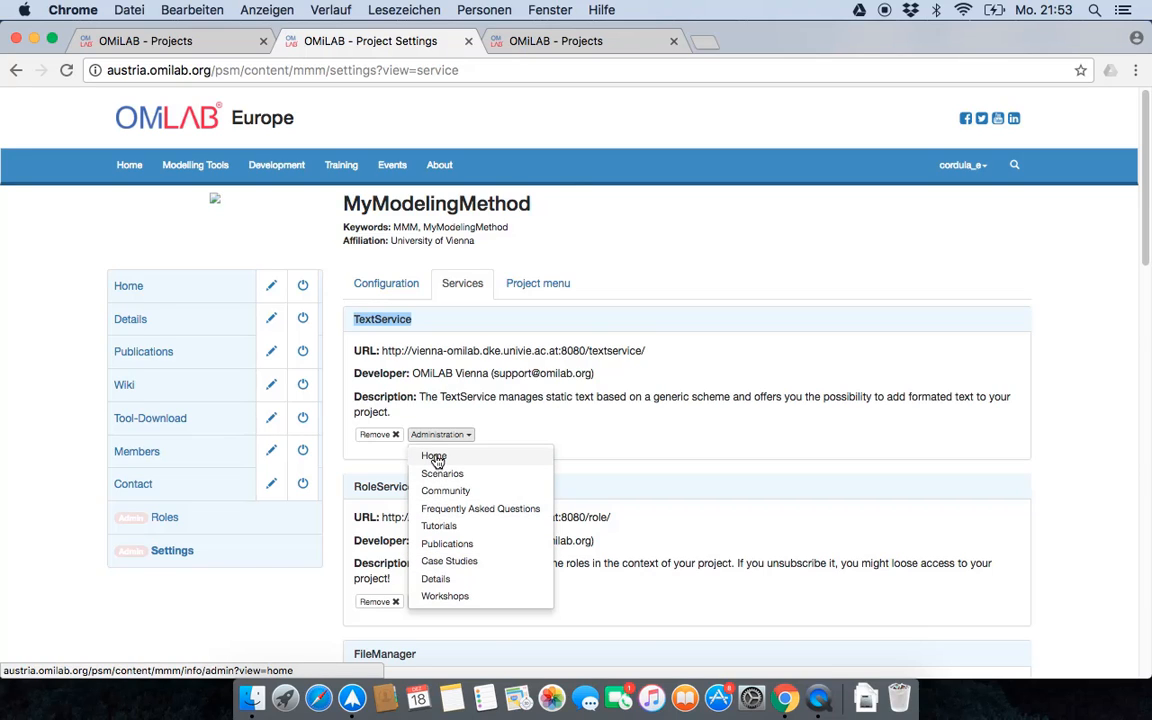
click(524, 423)
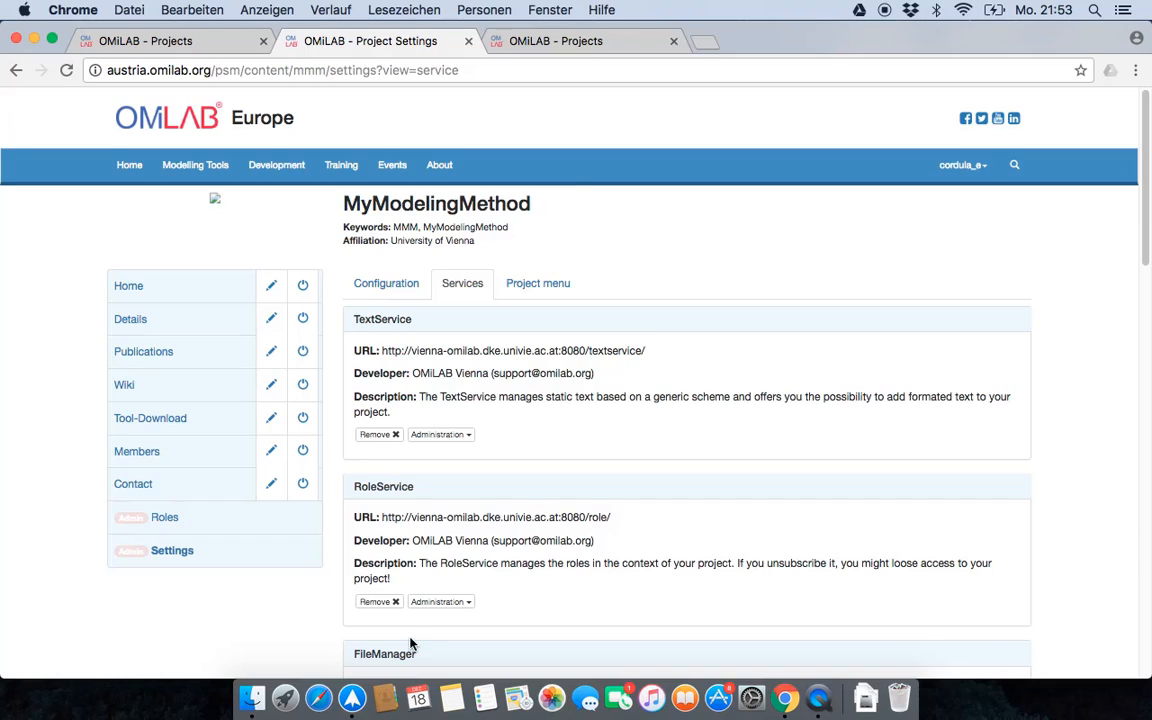
- Examine the RoleService entry and its administration options
double_click(361, 488)
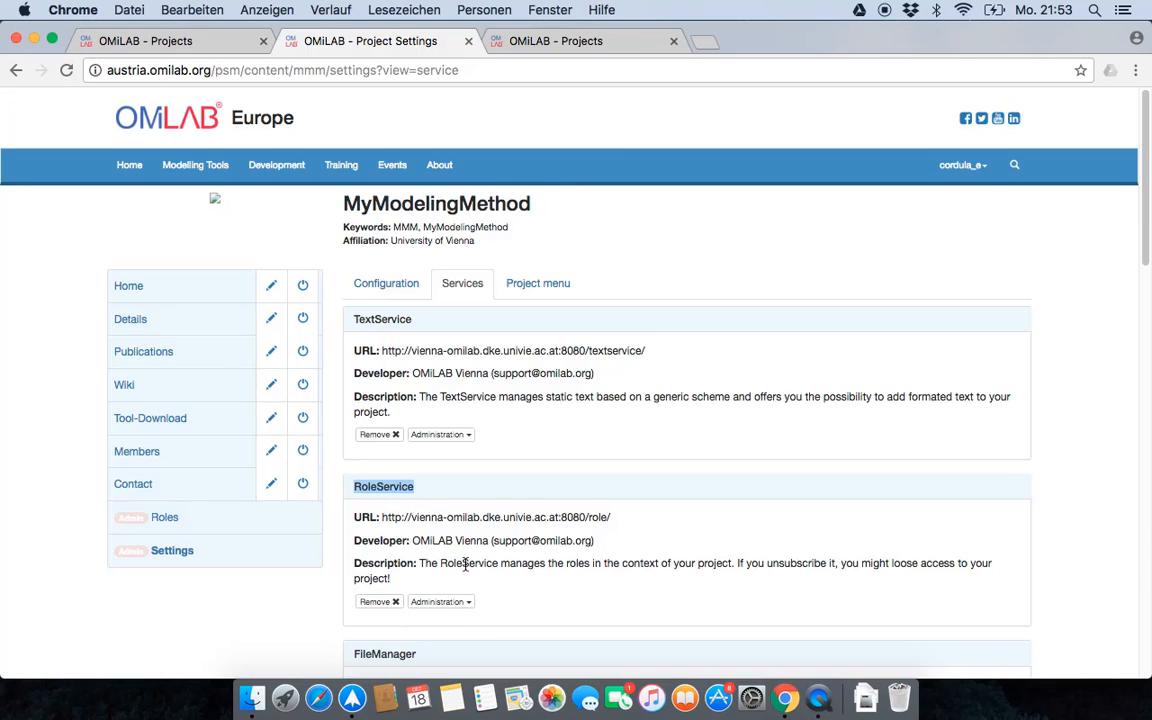
click(460, 603)
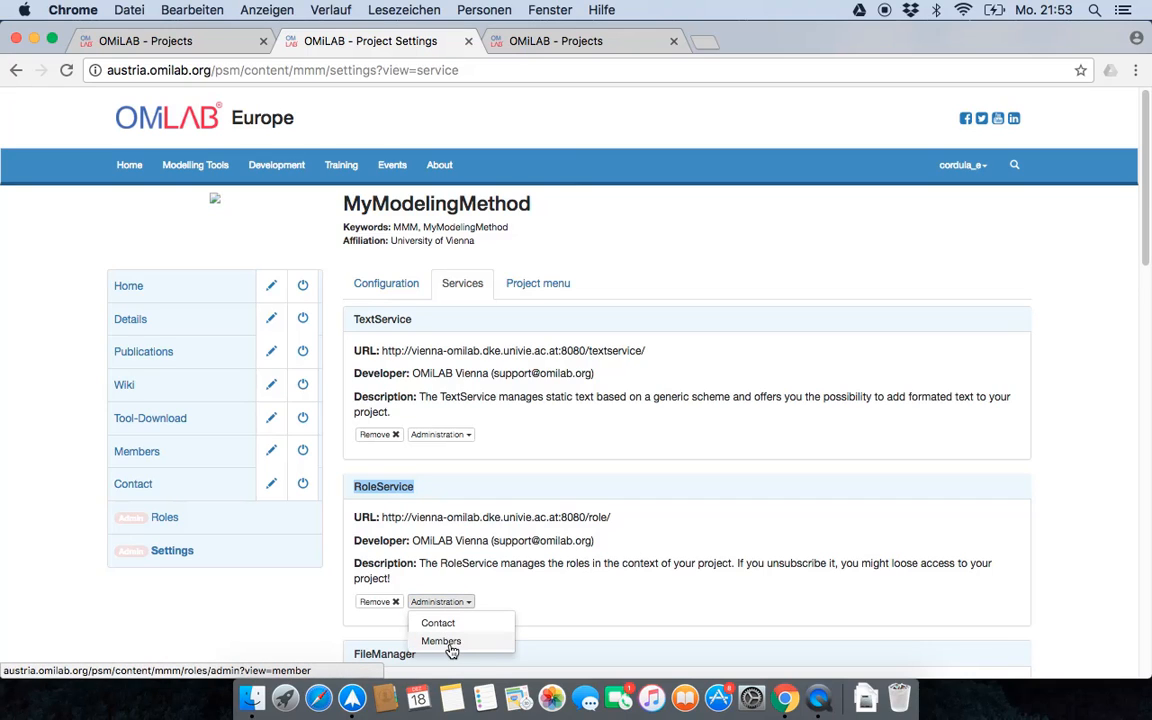
click(555, 609)
- Examine the FileManager service's administration options and read what its description says about storing static information
scroll(555, 600, down, 1)
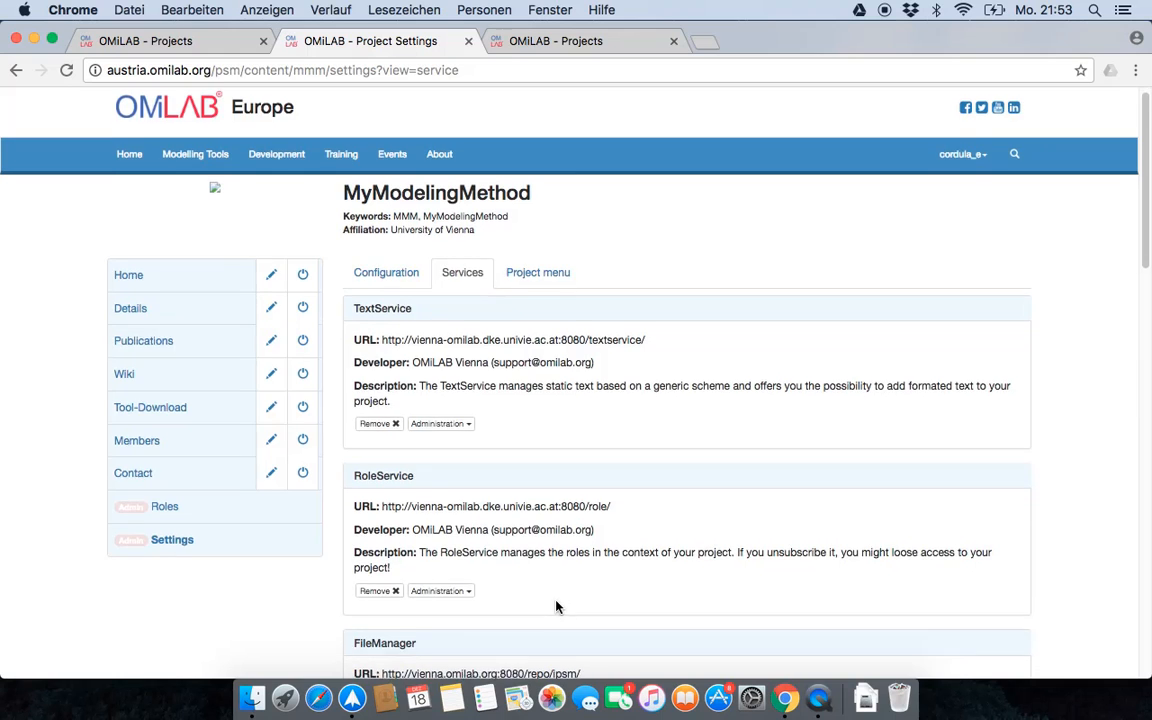
scroll(555, 590, down, 10)
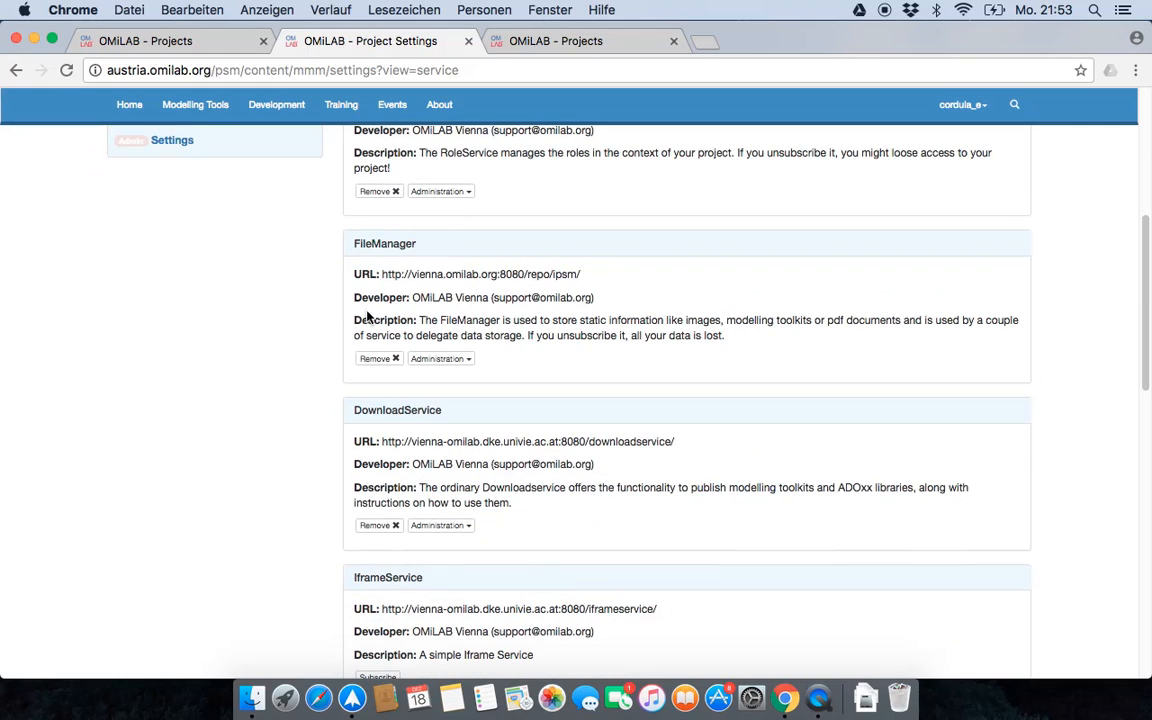
click(442, 359)
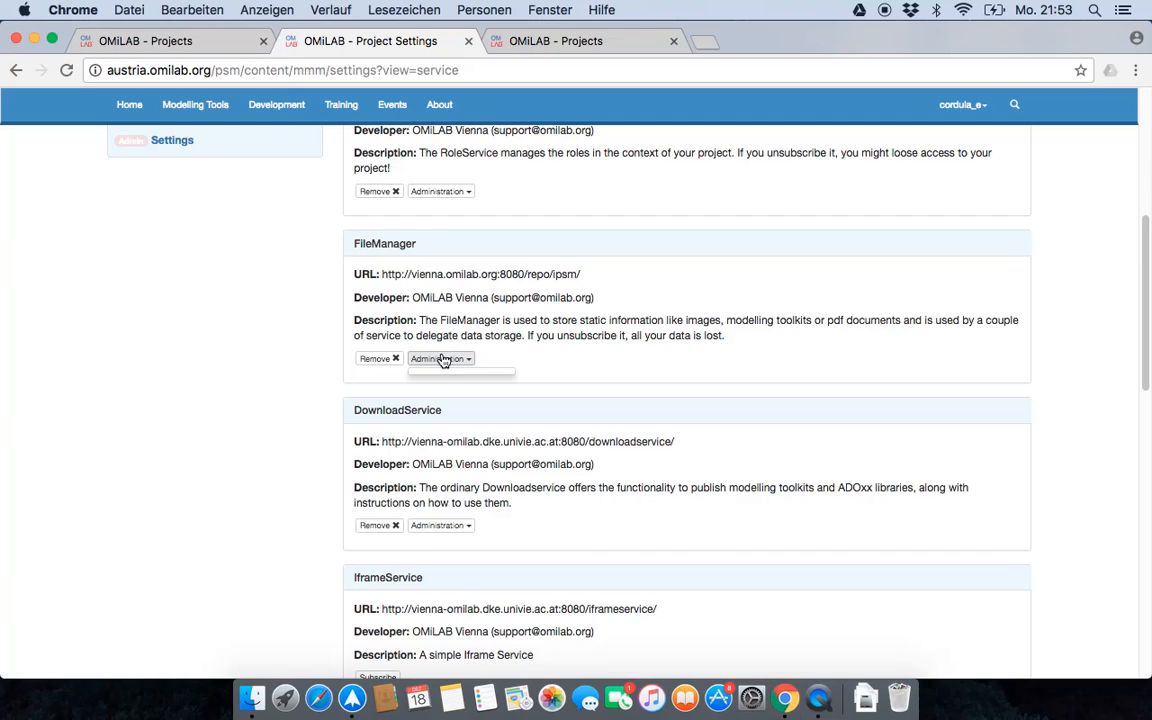
click(443, 359)
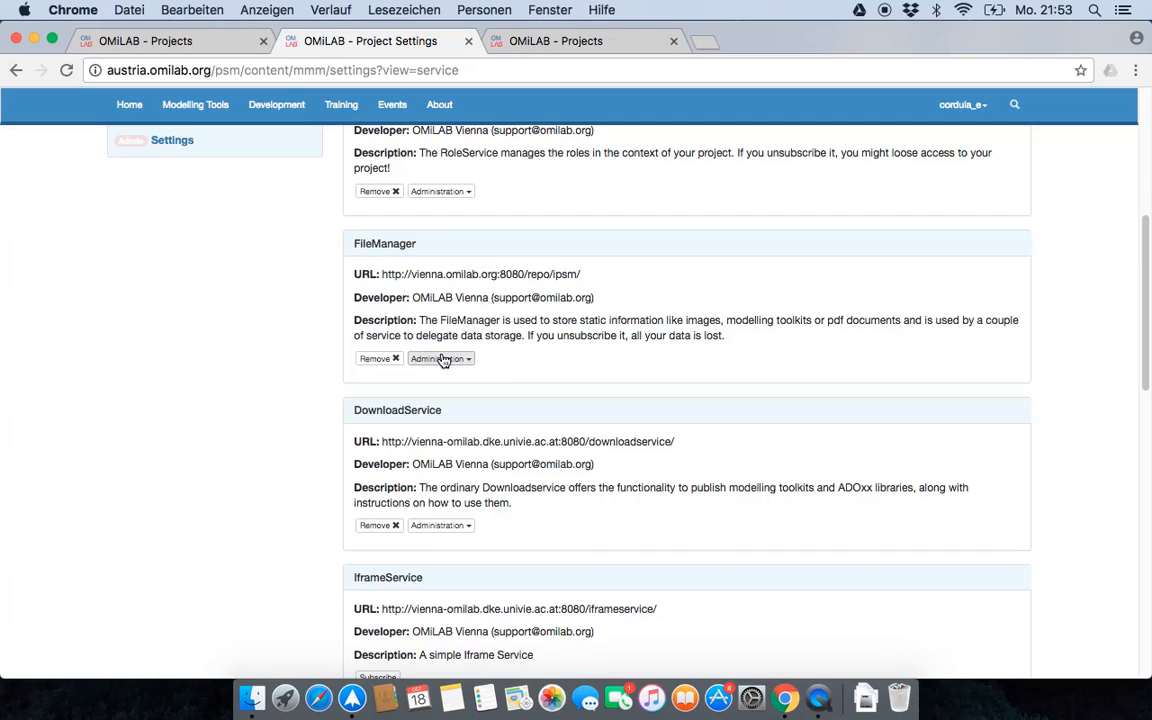
double_click(396, 247)
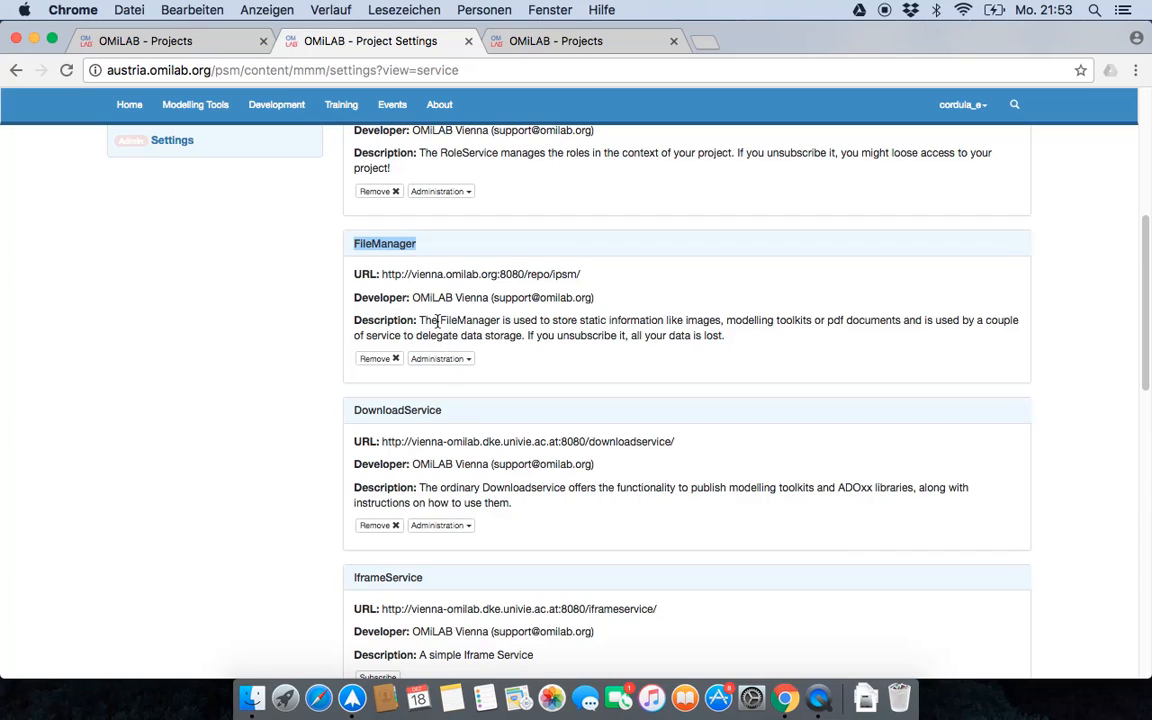
drag(443, 322, 657, 326)
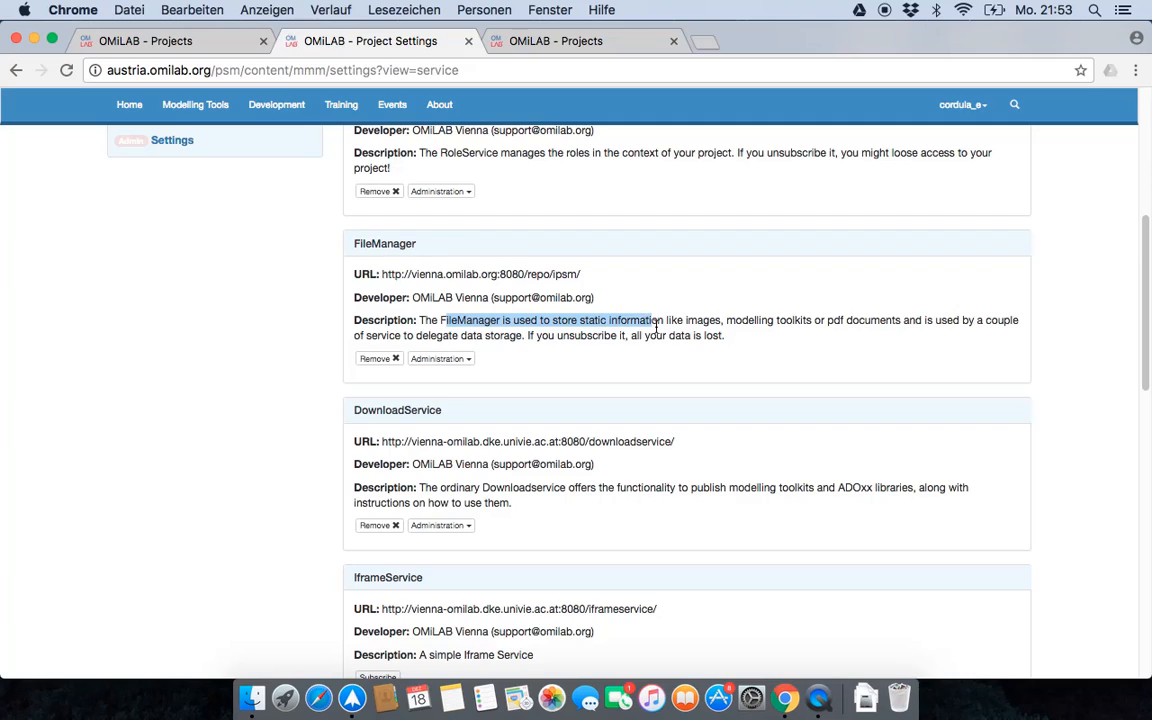
click(557, 378)
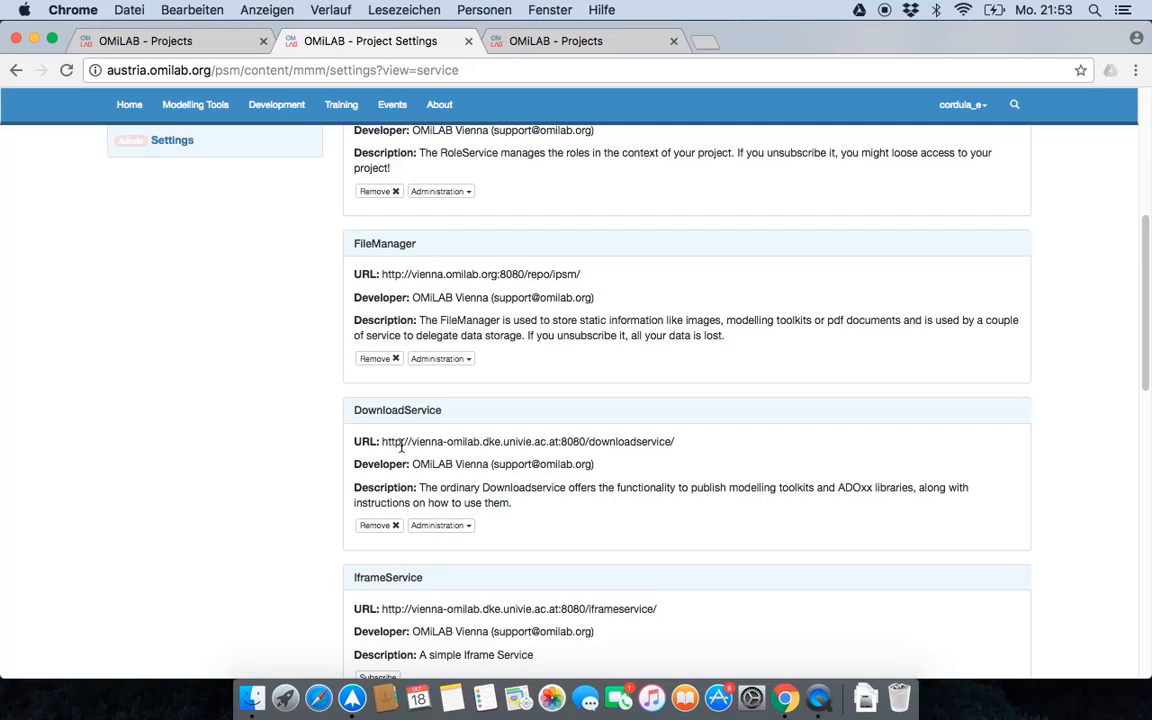
- Read the DownloadService's description of publishing modelling toolkits and ADOxx libraries
double_click(386, 406)
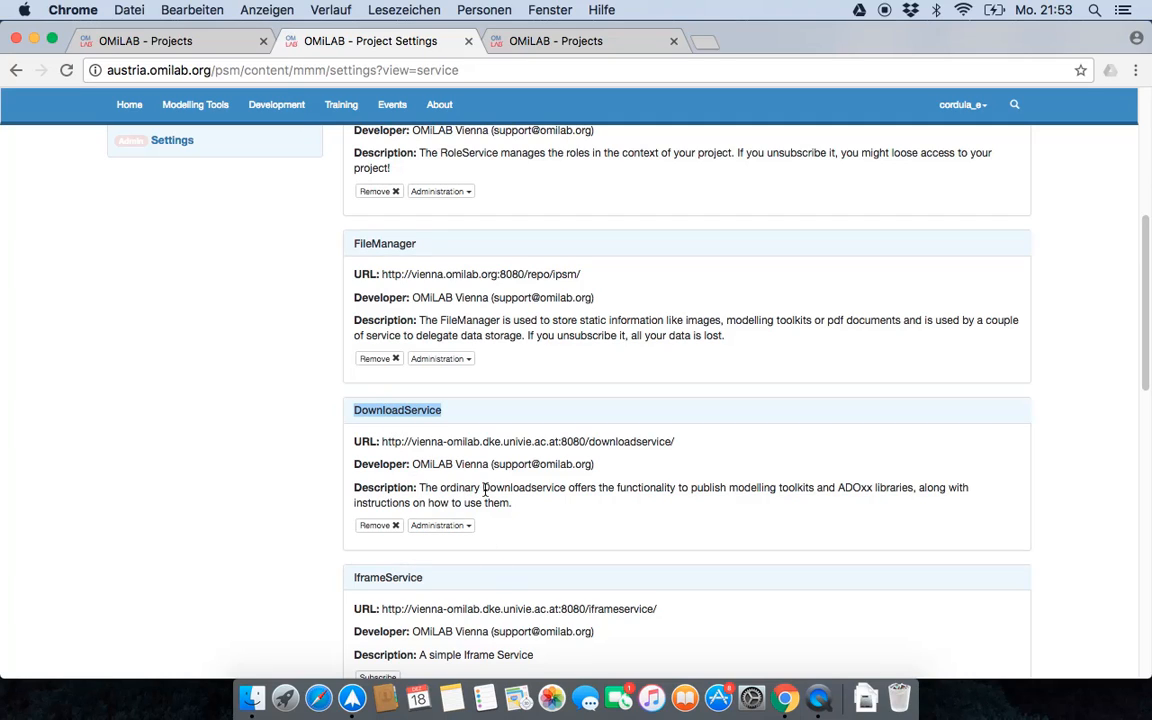
drag(484, 490, 888, 488)
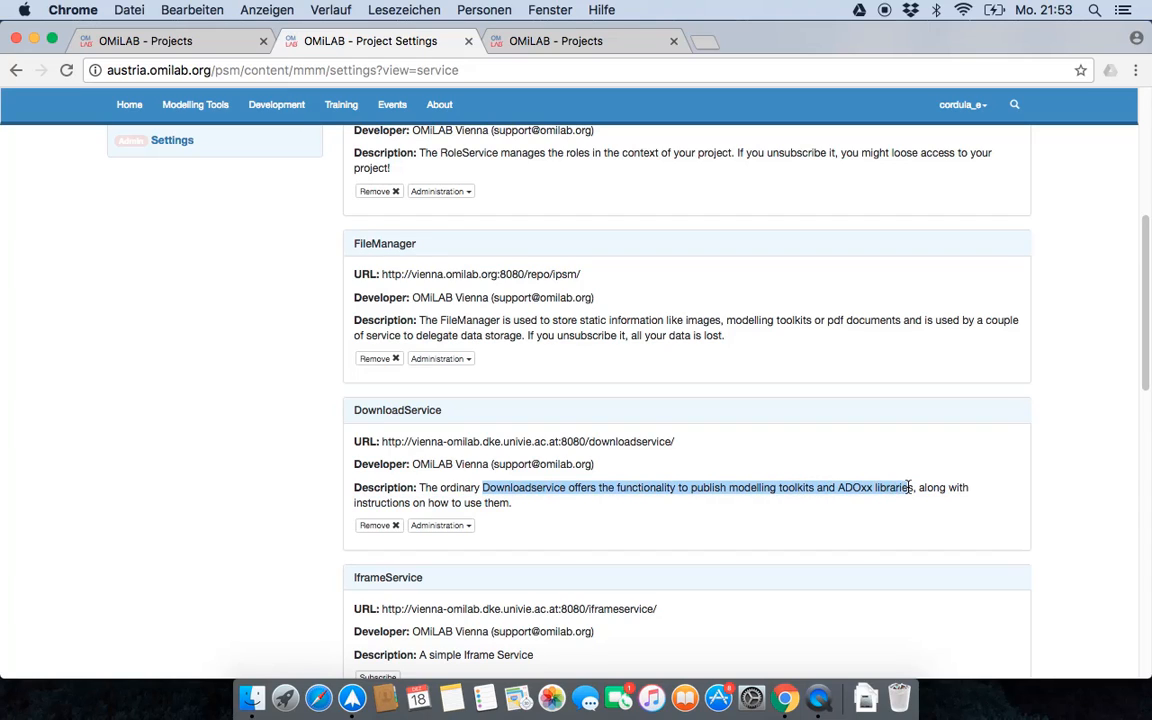
click(520, 550)
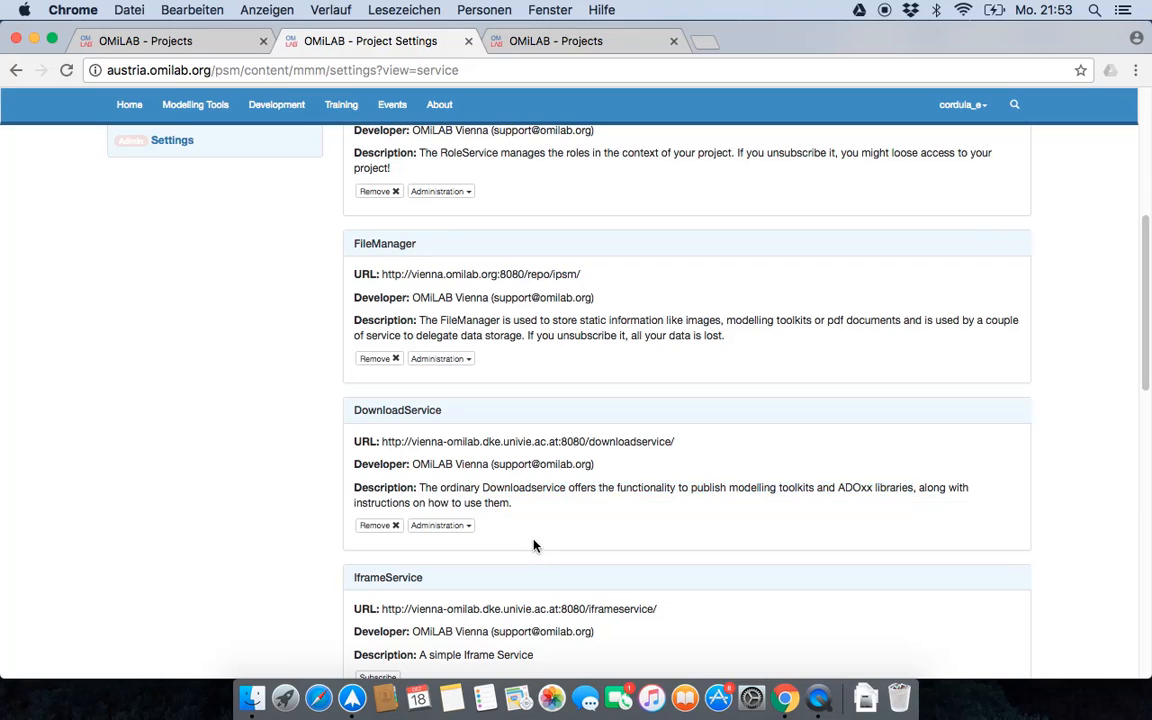
- Look through the services still available for subscription, from the IframeService to the GalleryService
scroll(520, 545, down, 1)
scroll(514, 535, down, 5)
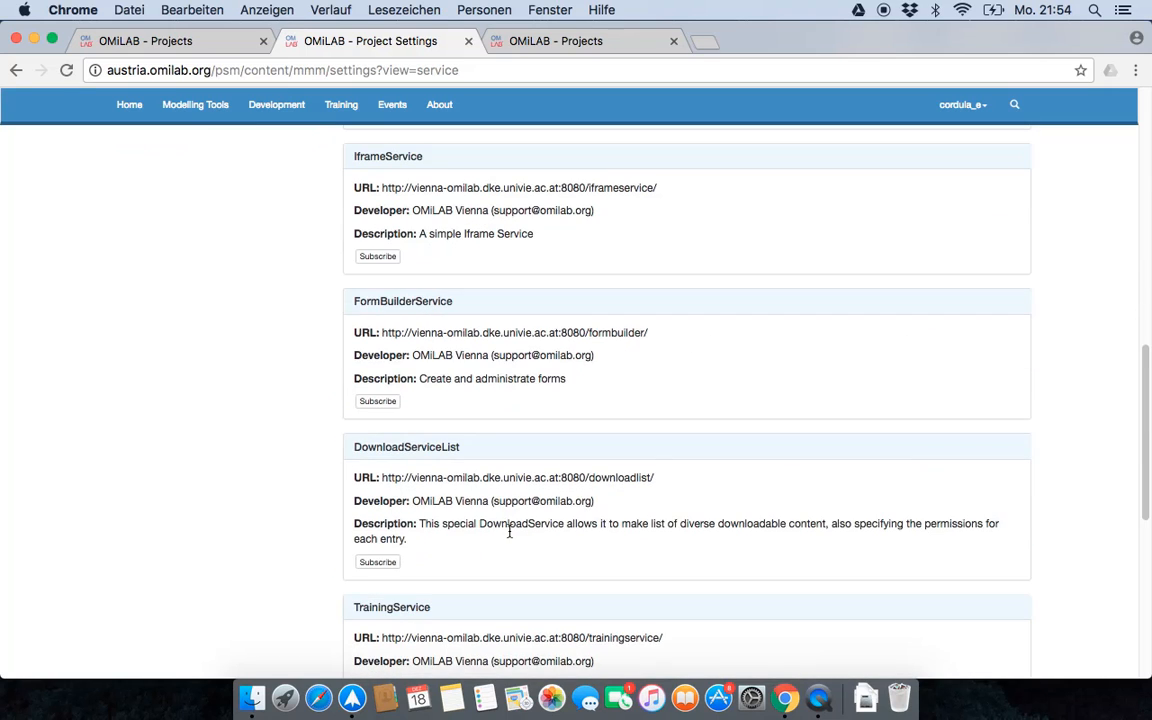
scroll(506, 534, up, 2)
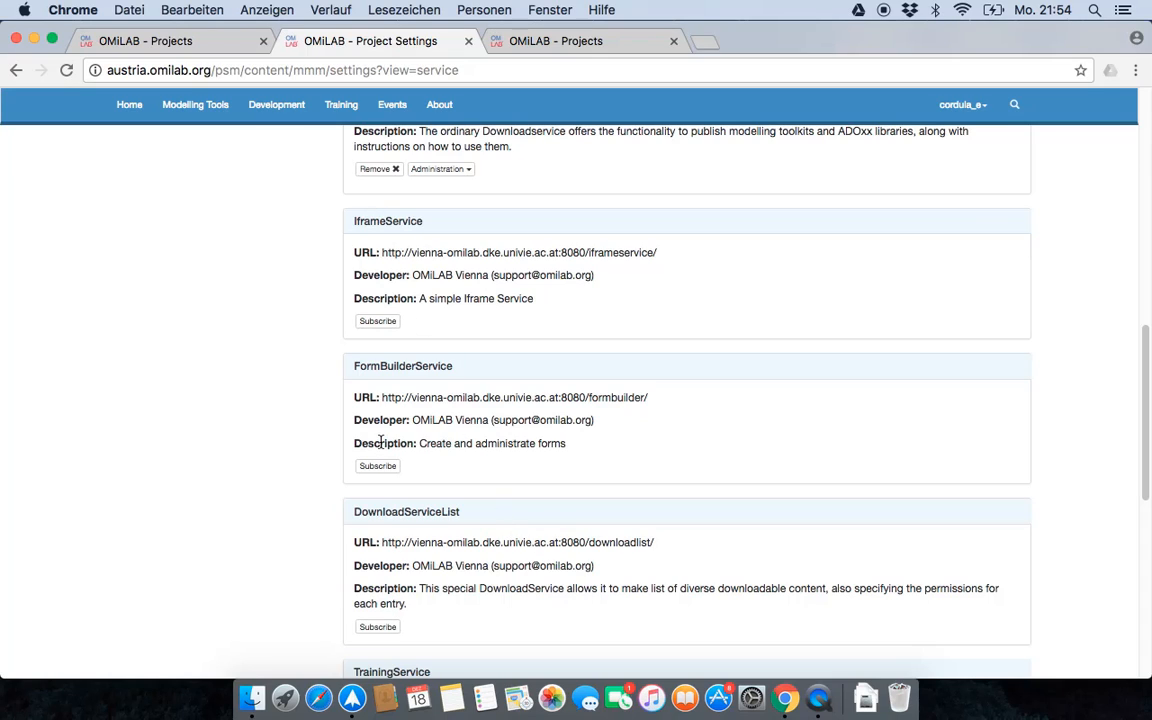
scroll(418, 537, down, 3)
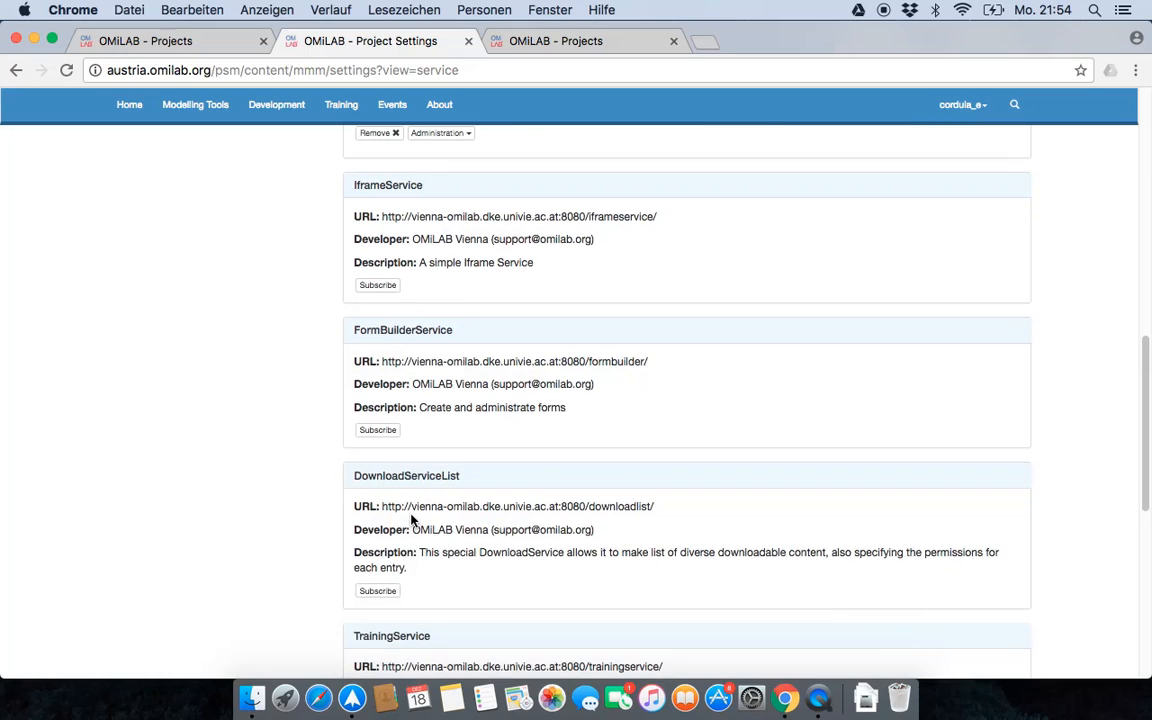
scroll(410, 514, down, 1)
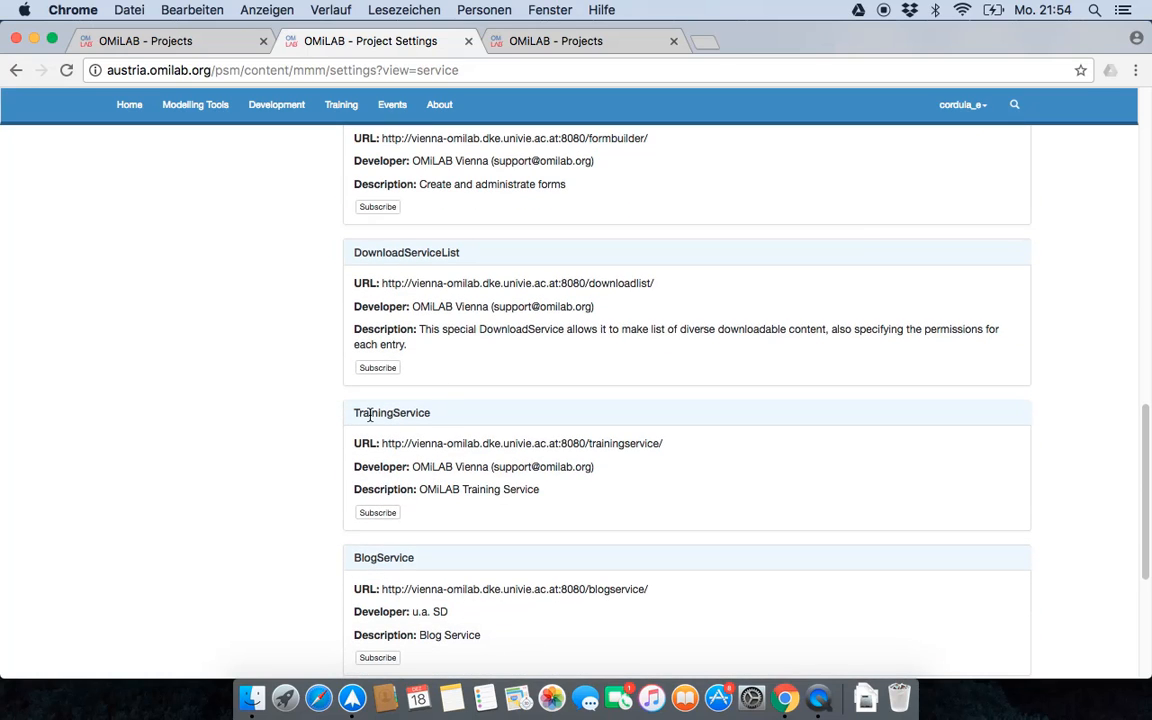
scroll(445, 527, down, 3)
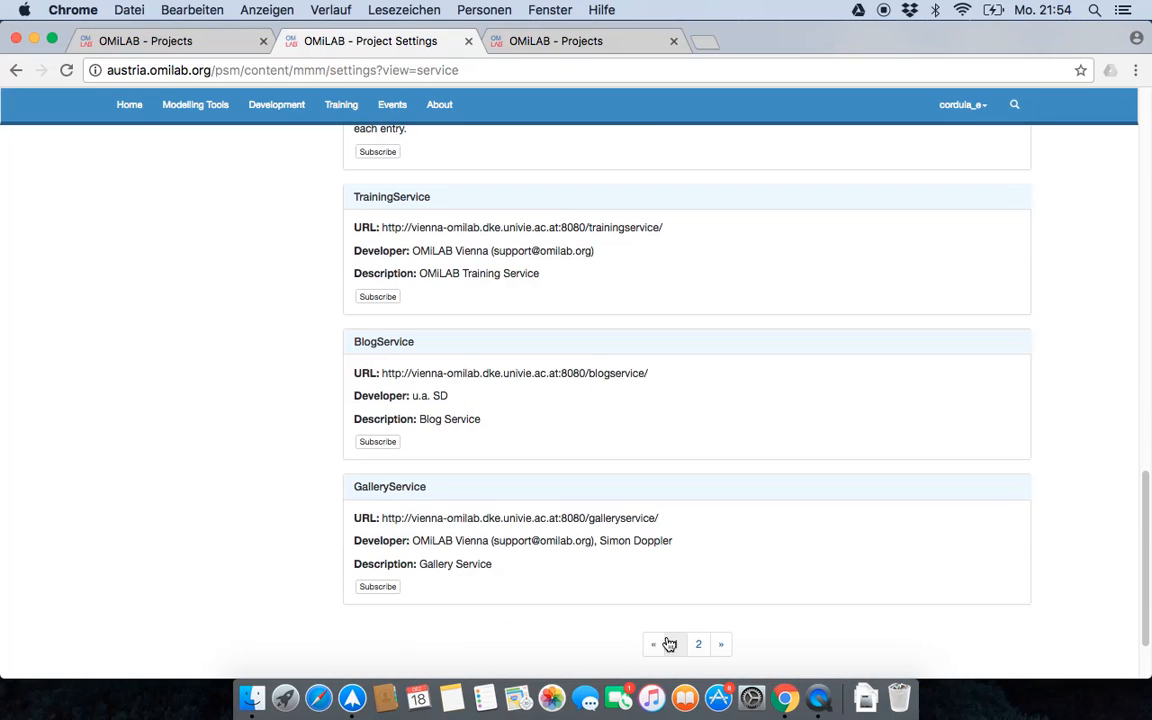
- Go to page 2 of the services list and examine the Wiki-Service's administration options
click(698, 645)
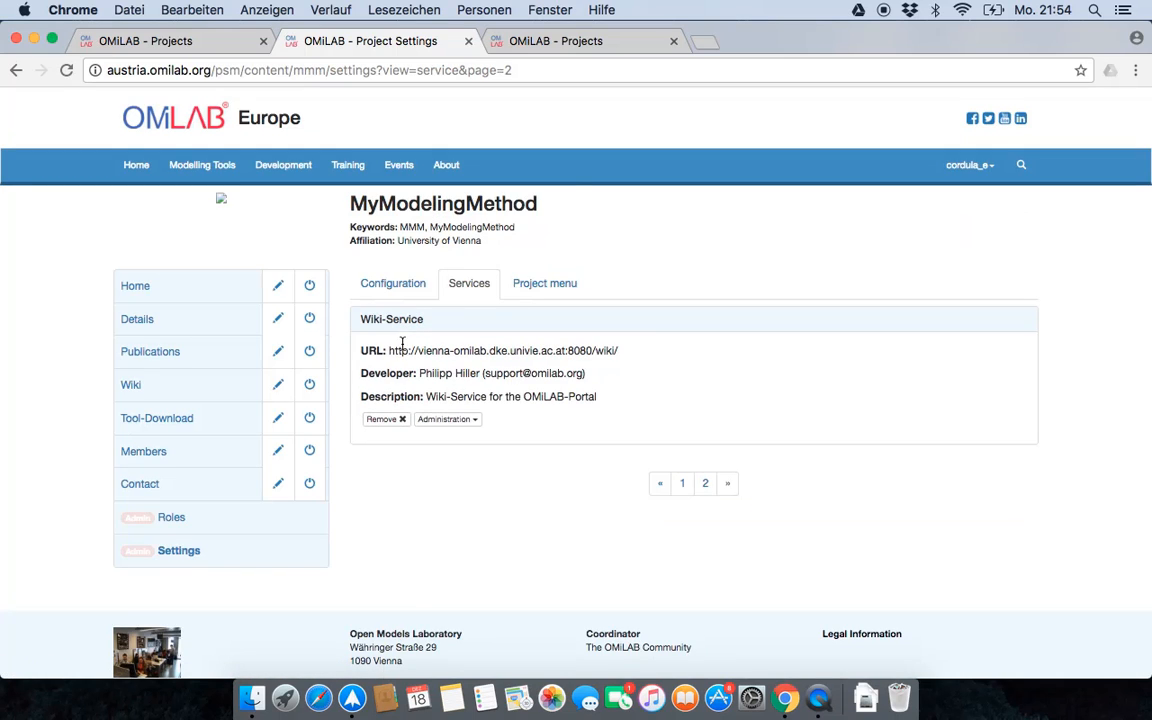
drag(362, 320, 425, 320)
click(446, 420)
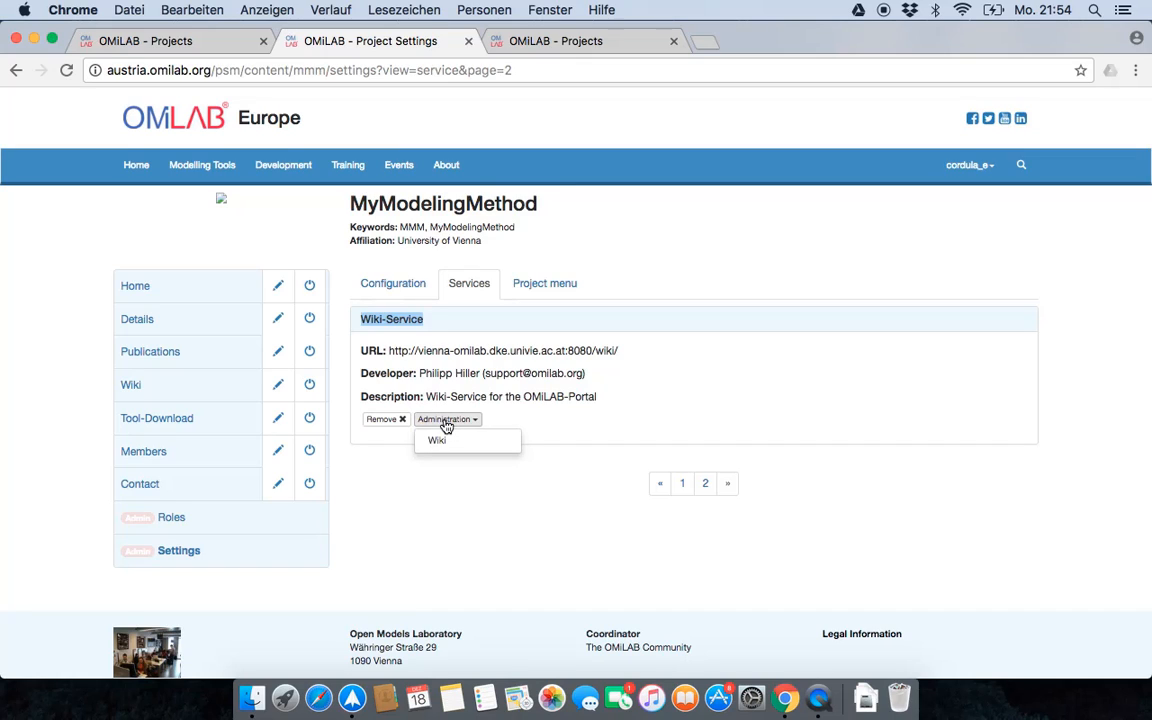
click(446, 420)
- Return to page 1 of the services list and subscribe the project to the GalleryService
click(683, 487)
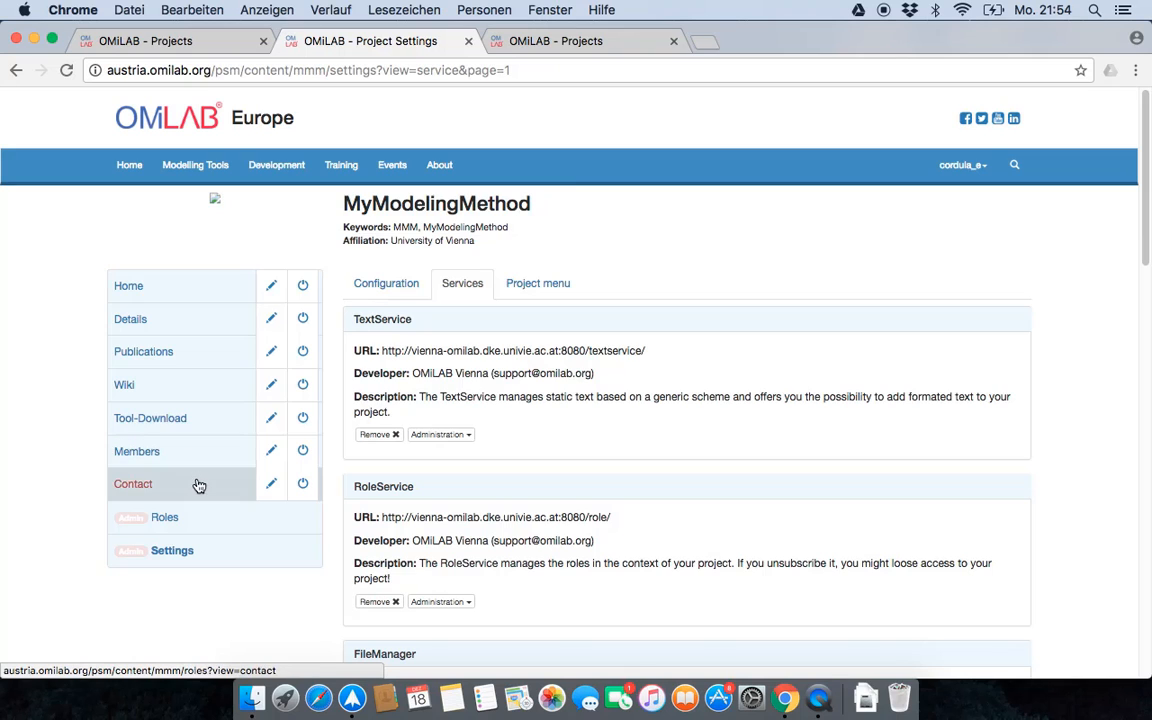
scroll(432, 507, down, 8)
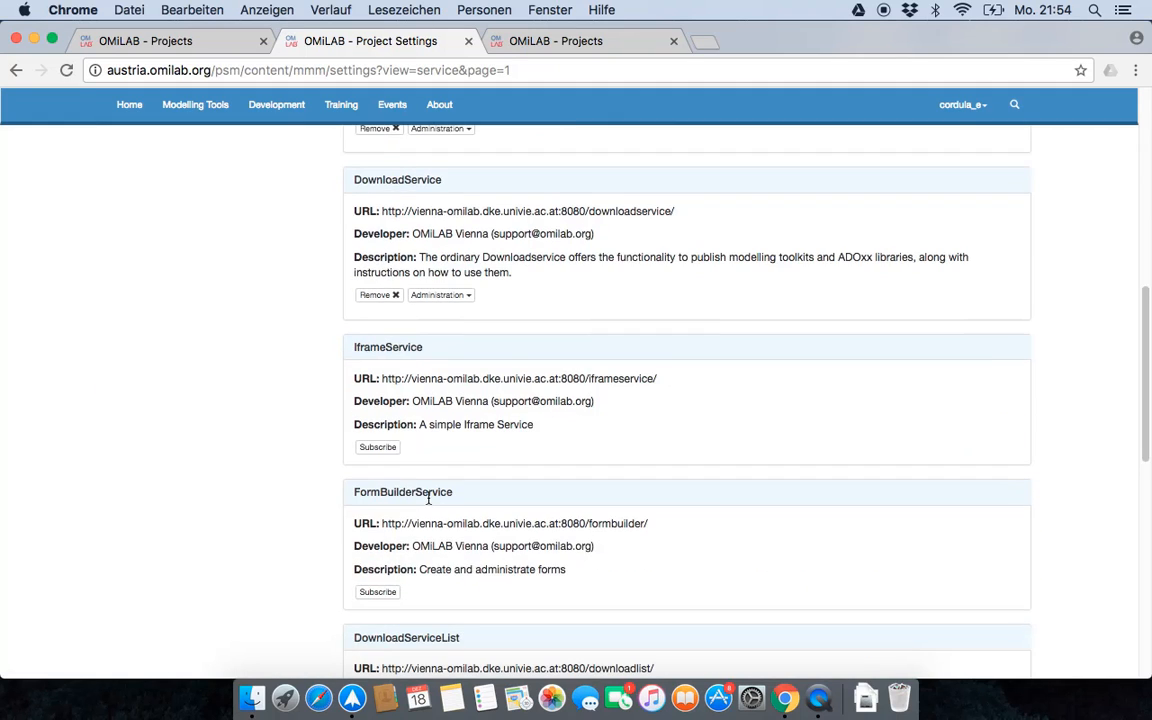
scroll(419, 493, down, 6)
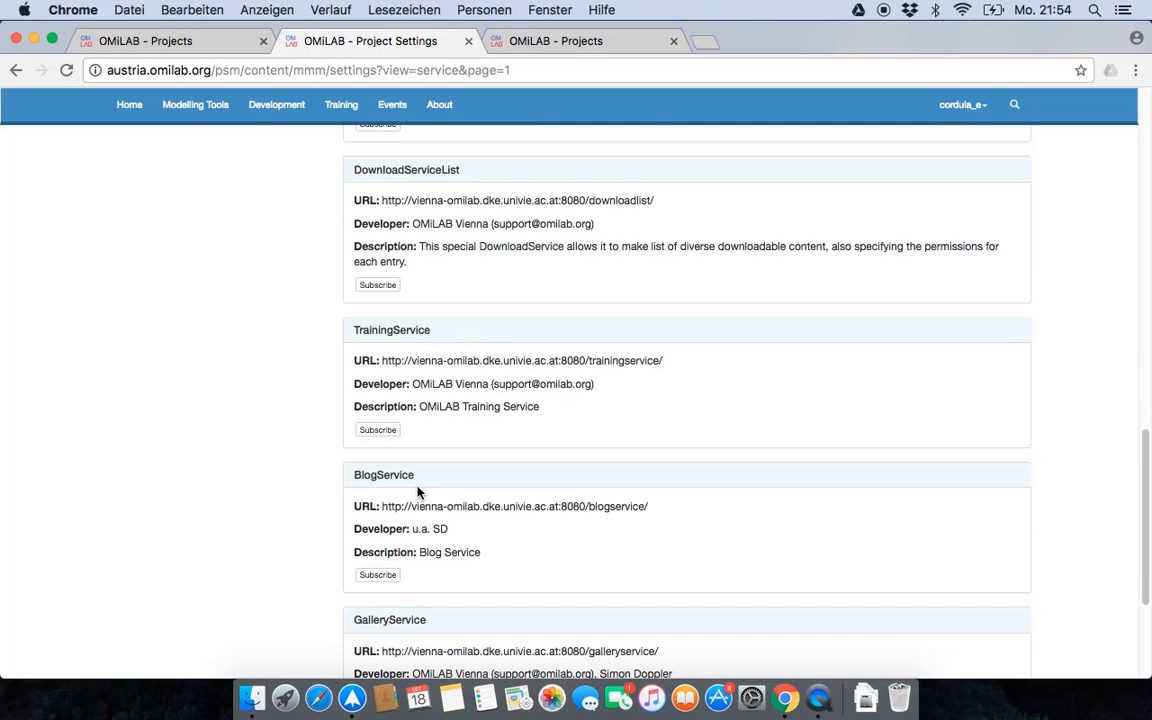
scroll(419, 491, down, 2)
scroll(412, 487, down, 2)
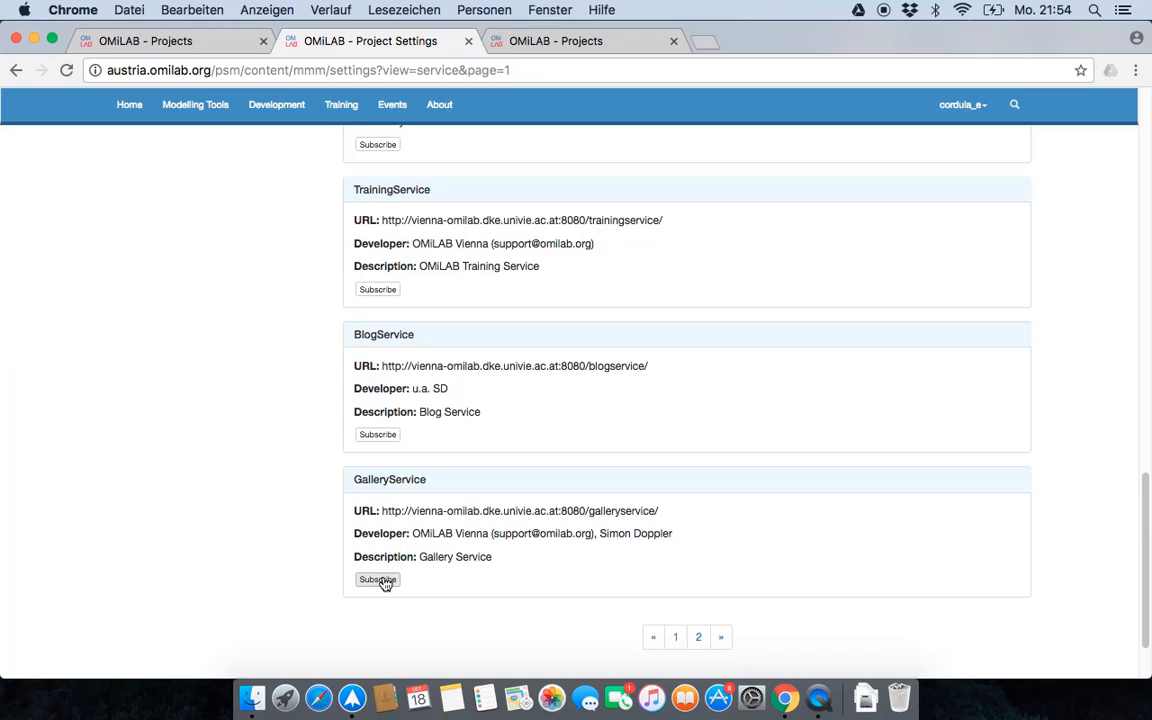
click(381, 582)
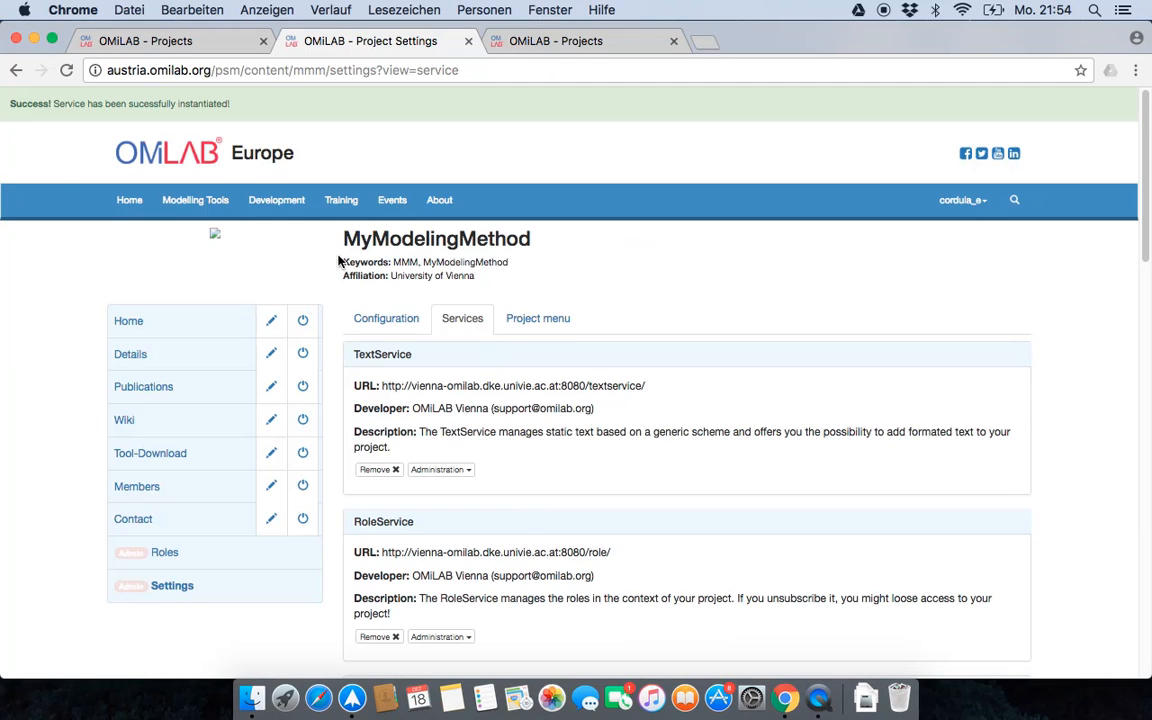
drag(29, 110, 232, 111)
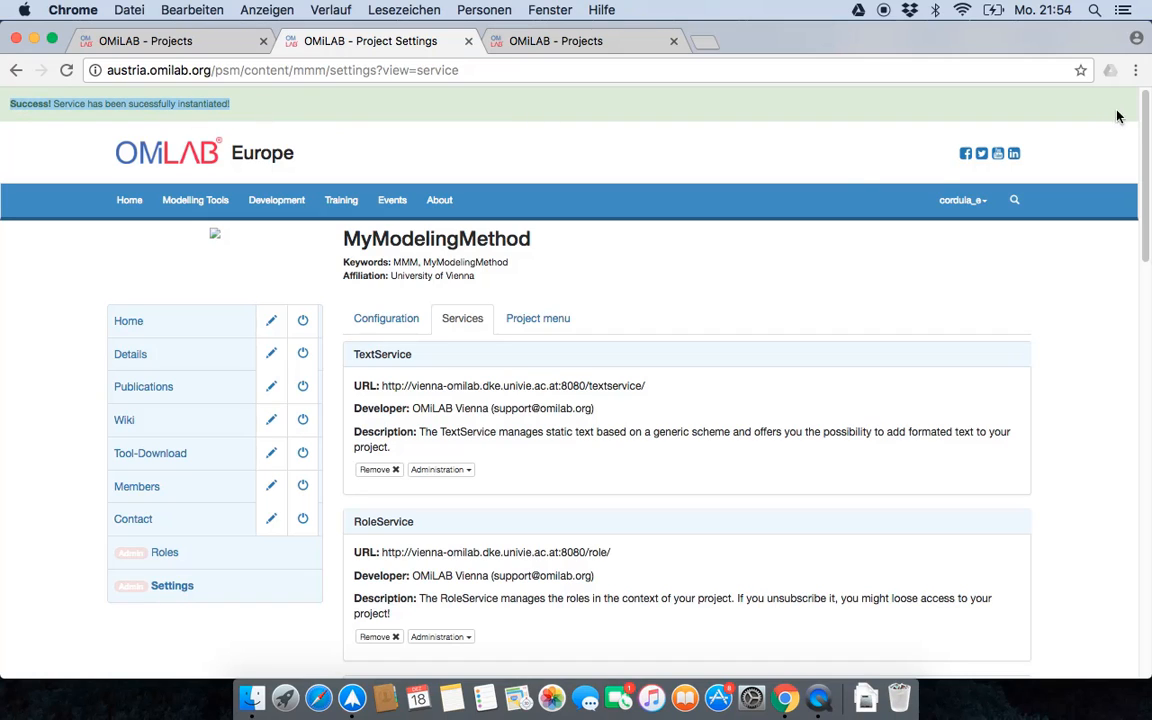
- Enable the Gallery item of the GalleryService in the project menu and save the project menu
drag(1145, 137, 1122, 157)
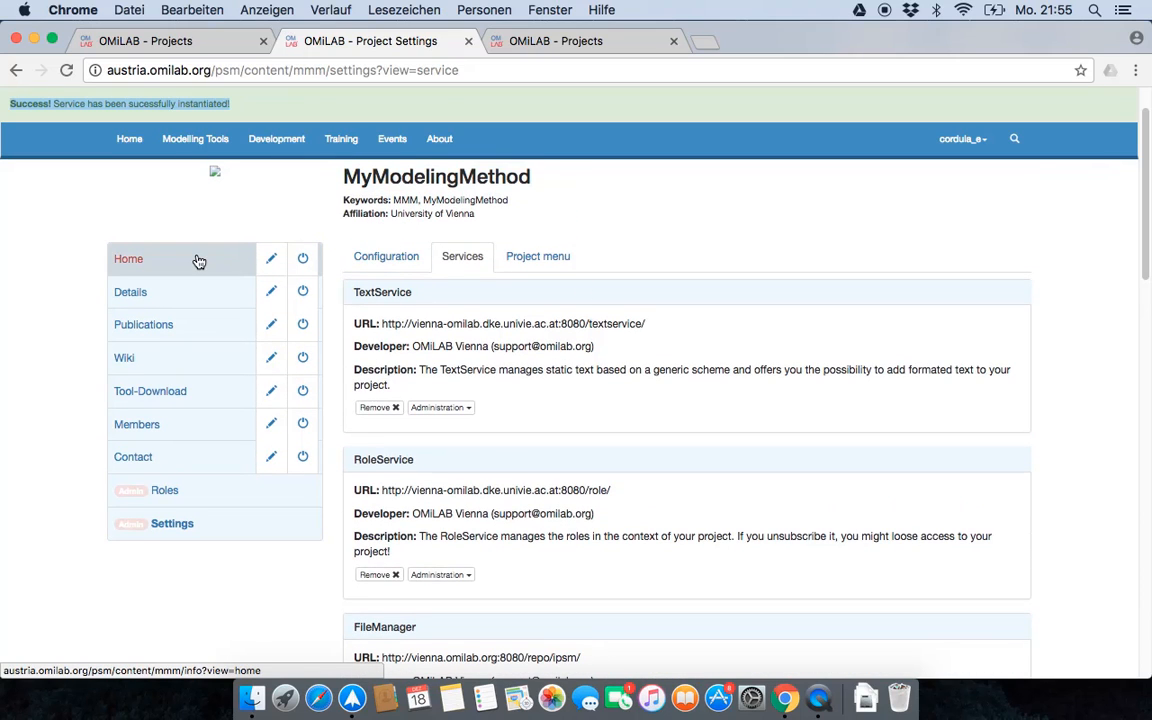
click(396, 259)
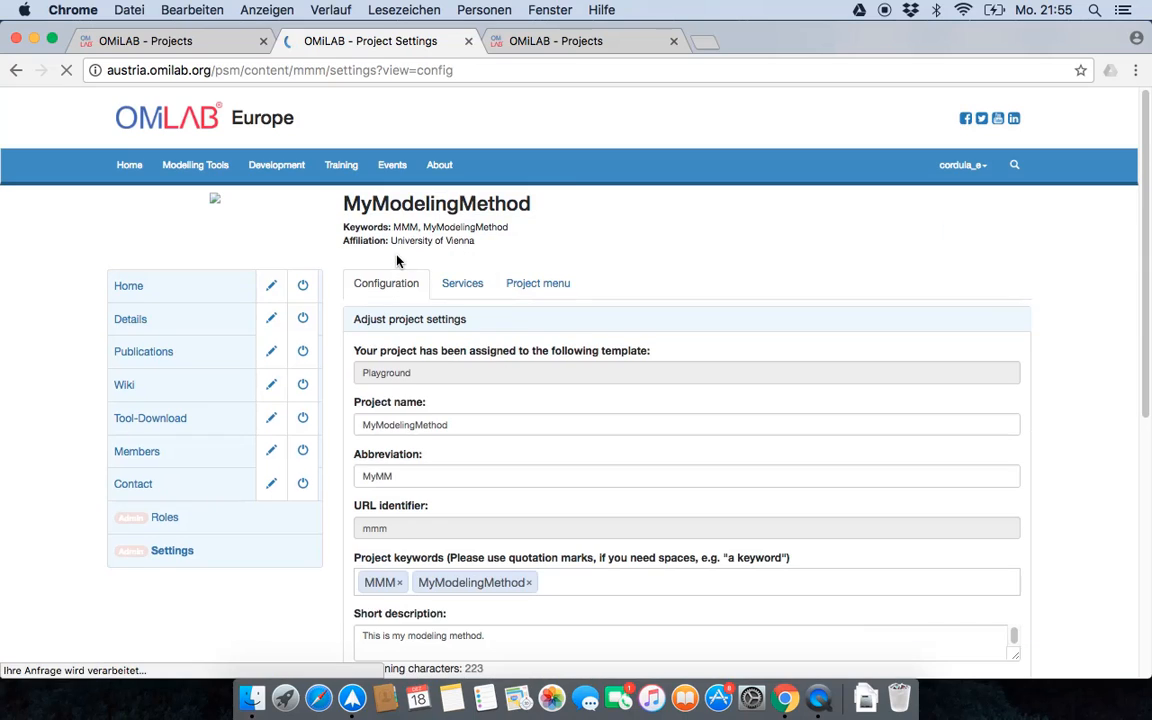
click(531, 288)
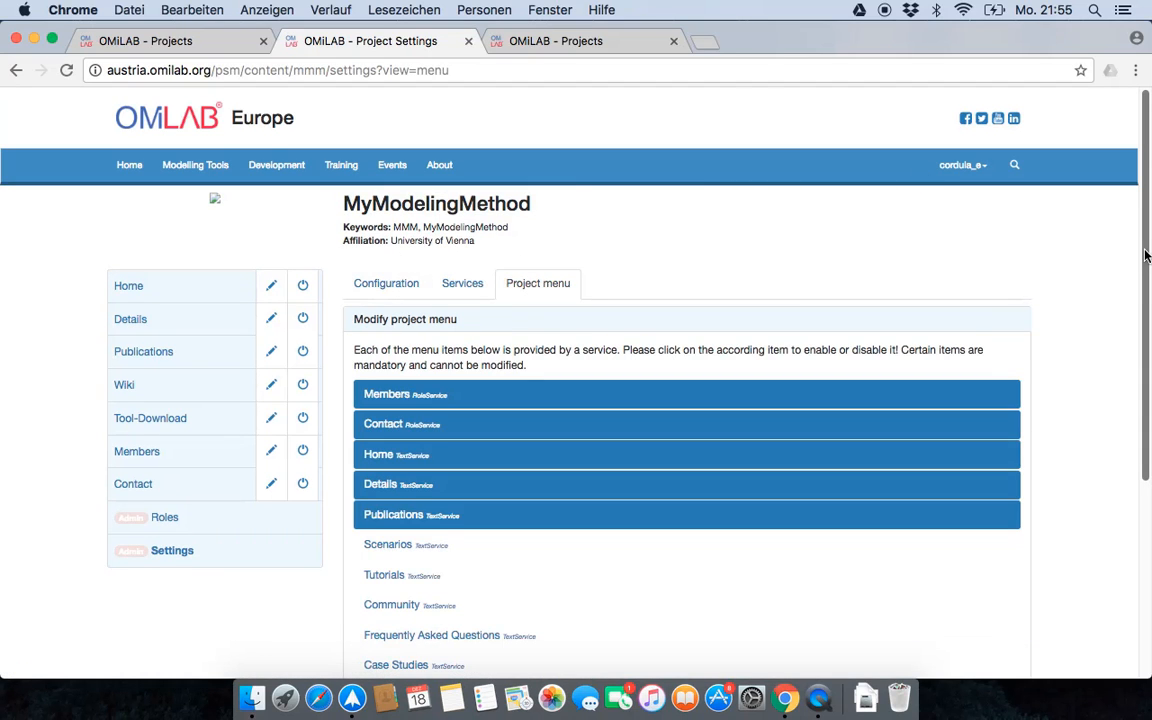
scroll(1146, 256, down, 5)
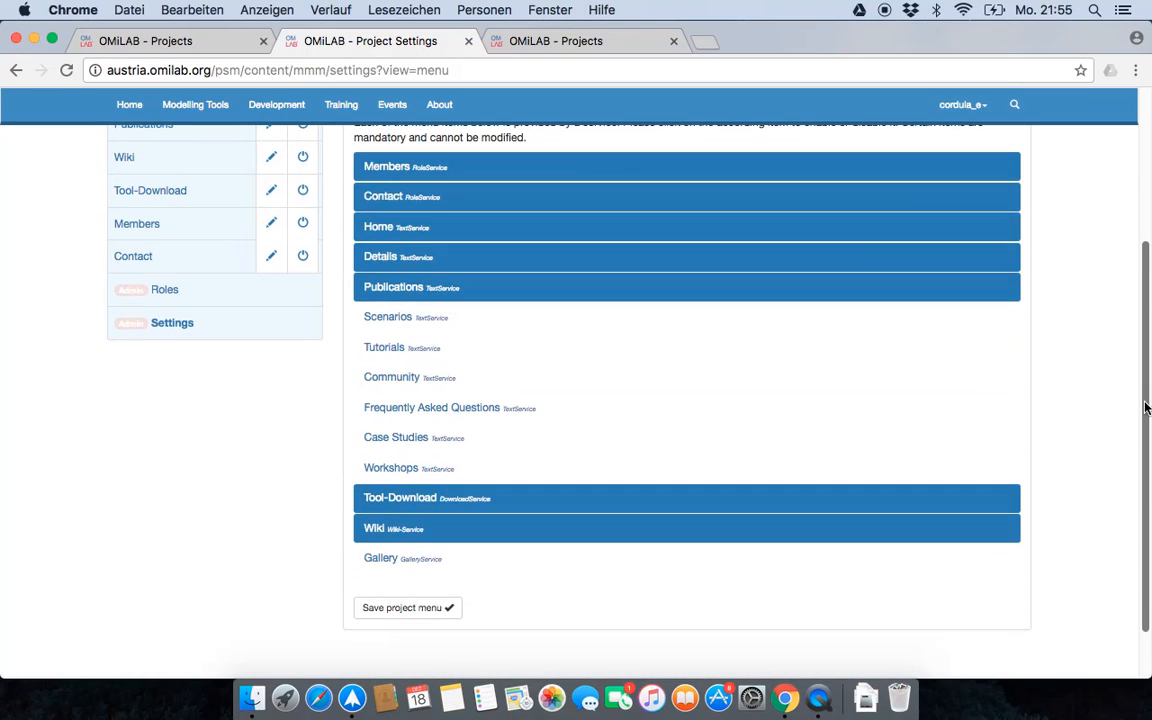
scroll(395, 518, up, 1)
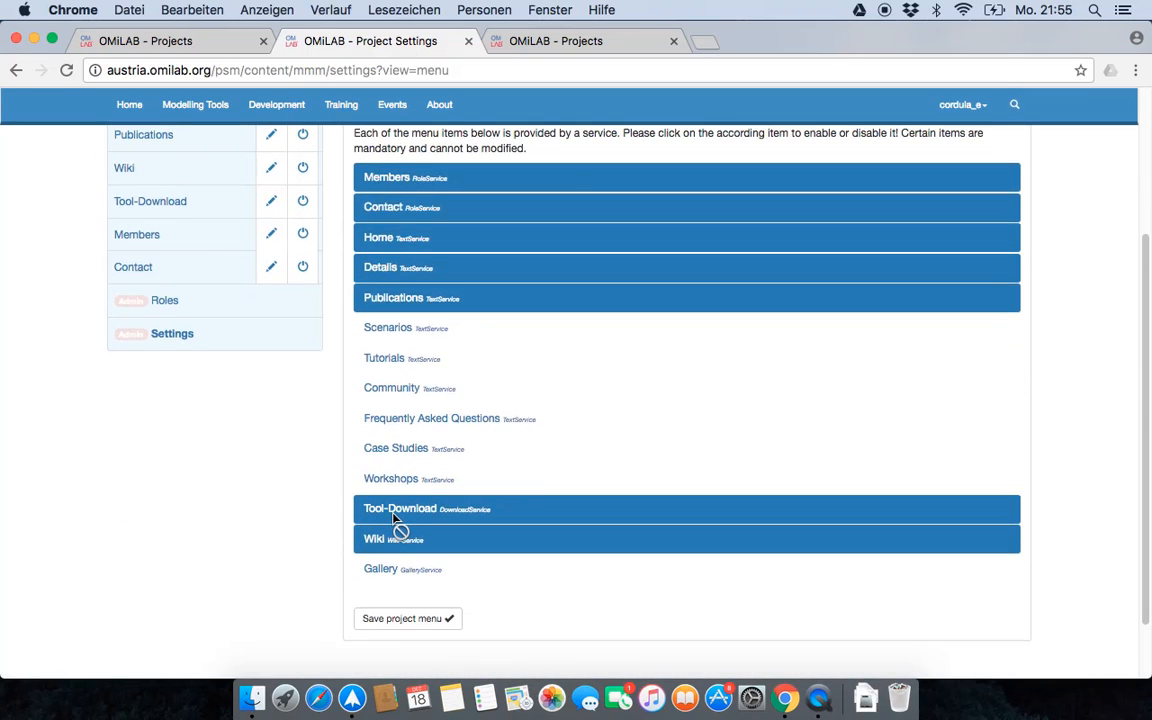
scroll(397, 520, up, 1)
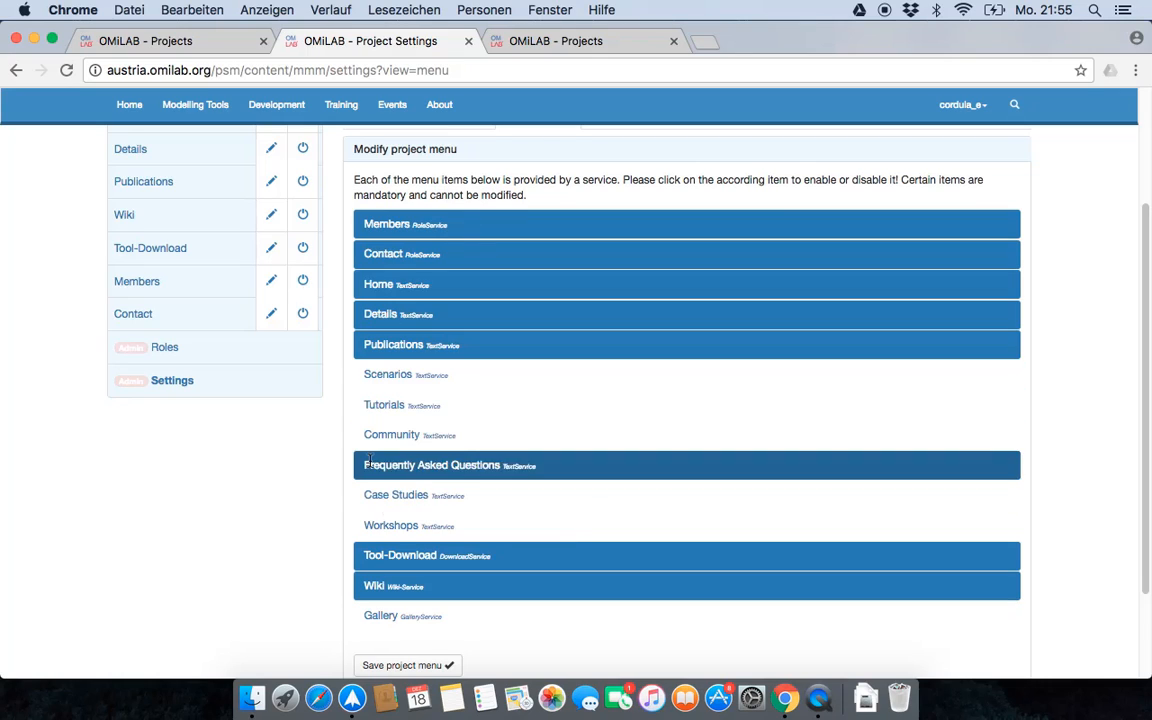
drag(370, 462, 391, 363)
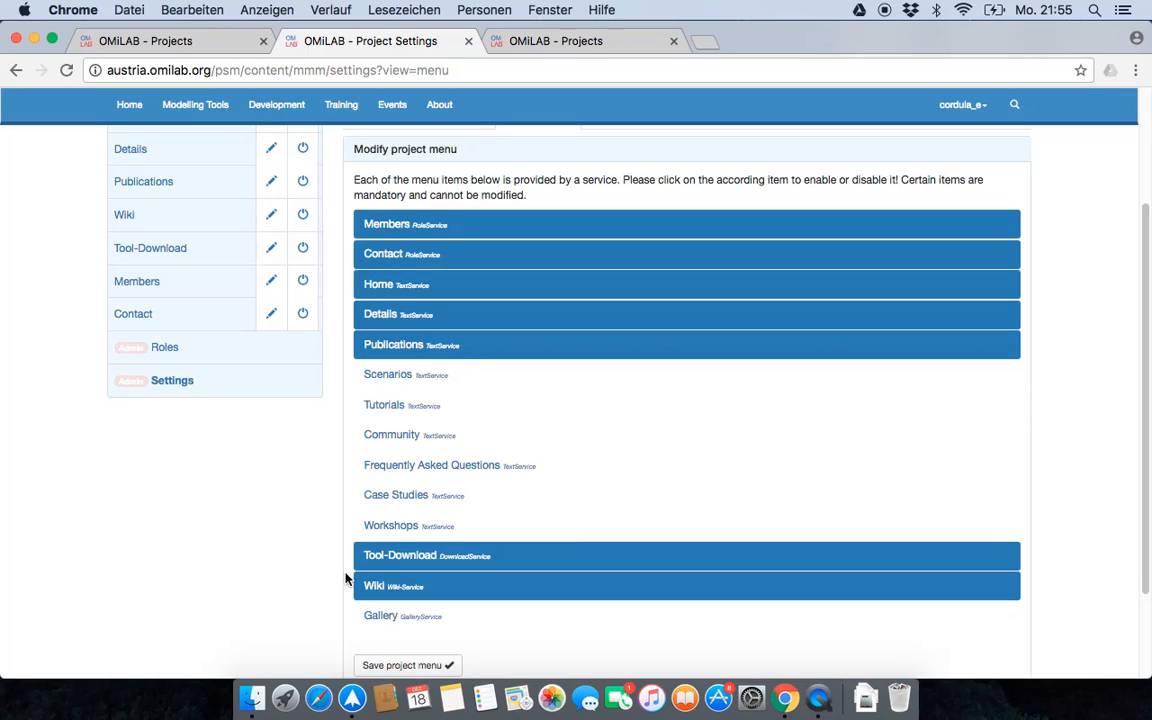
click(380, 617)
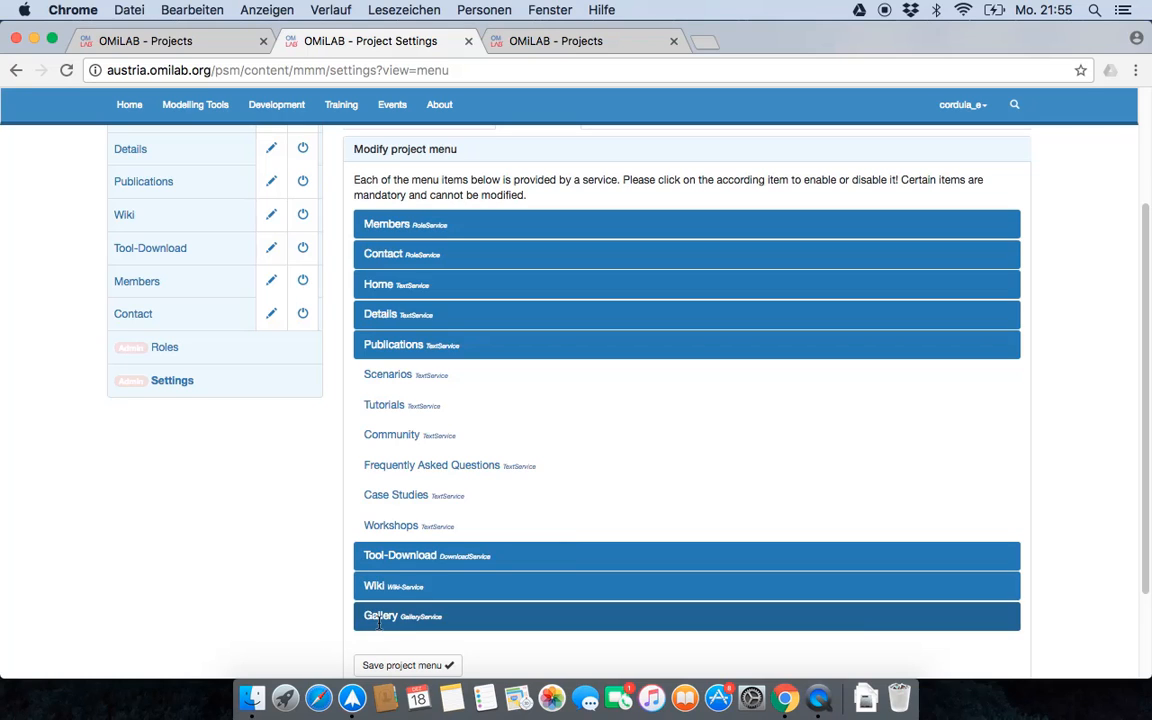
scroll(289, 618, down, 1)
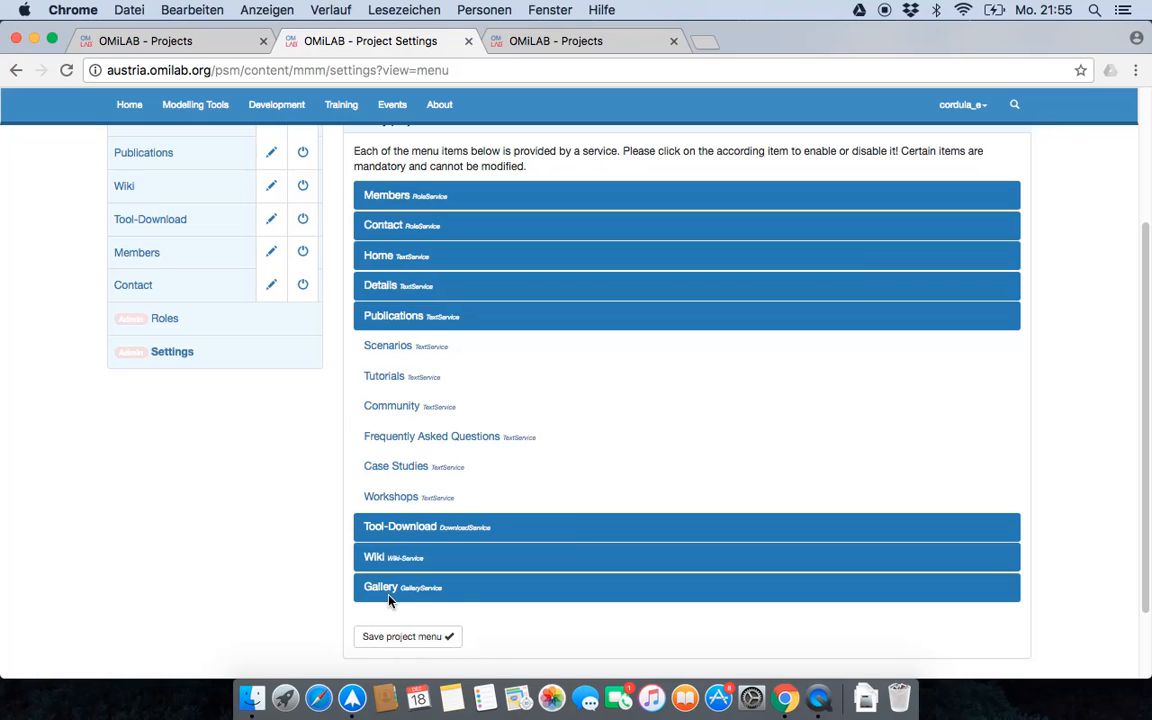
click(410, 644)
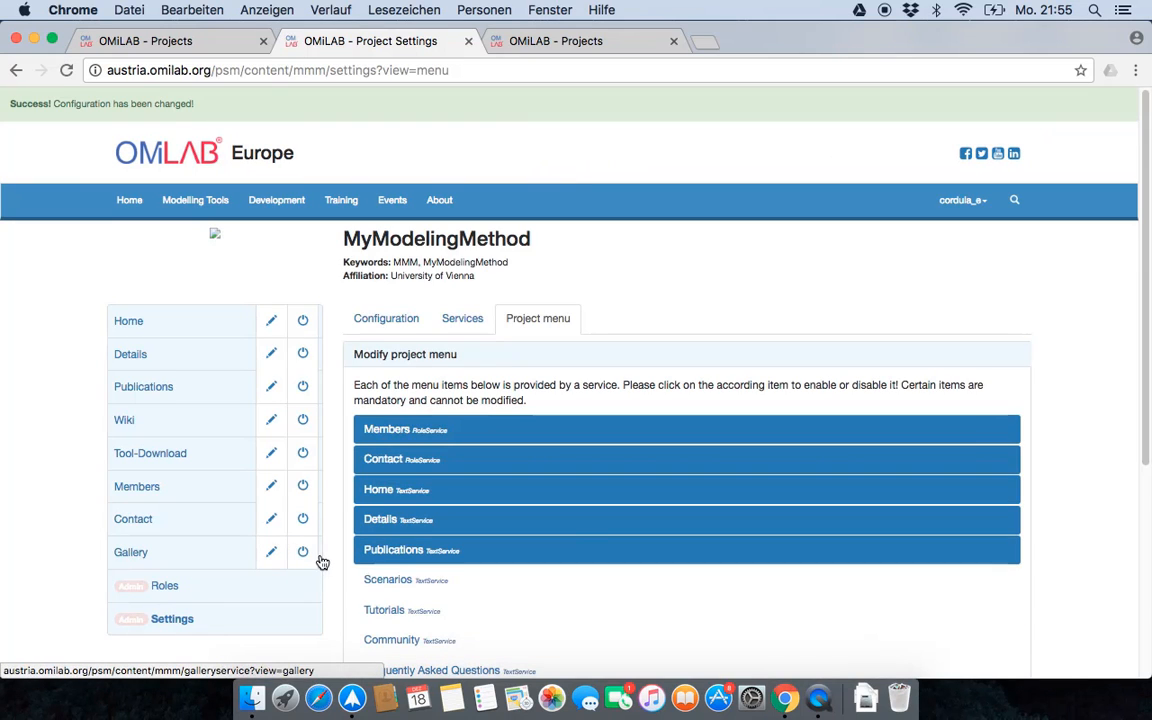
- Open the project's new Gallery page and read its content
click(190, 563)
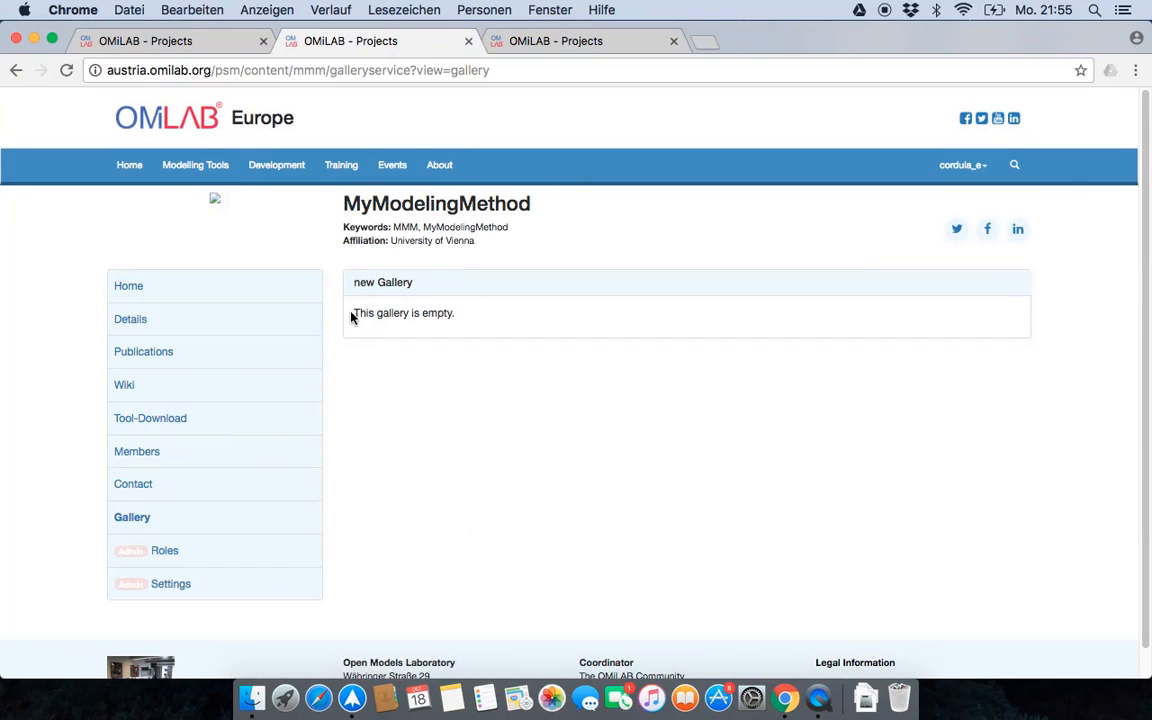
drag(366, 313, 463, 319)
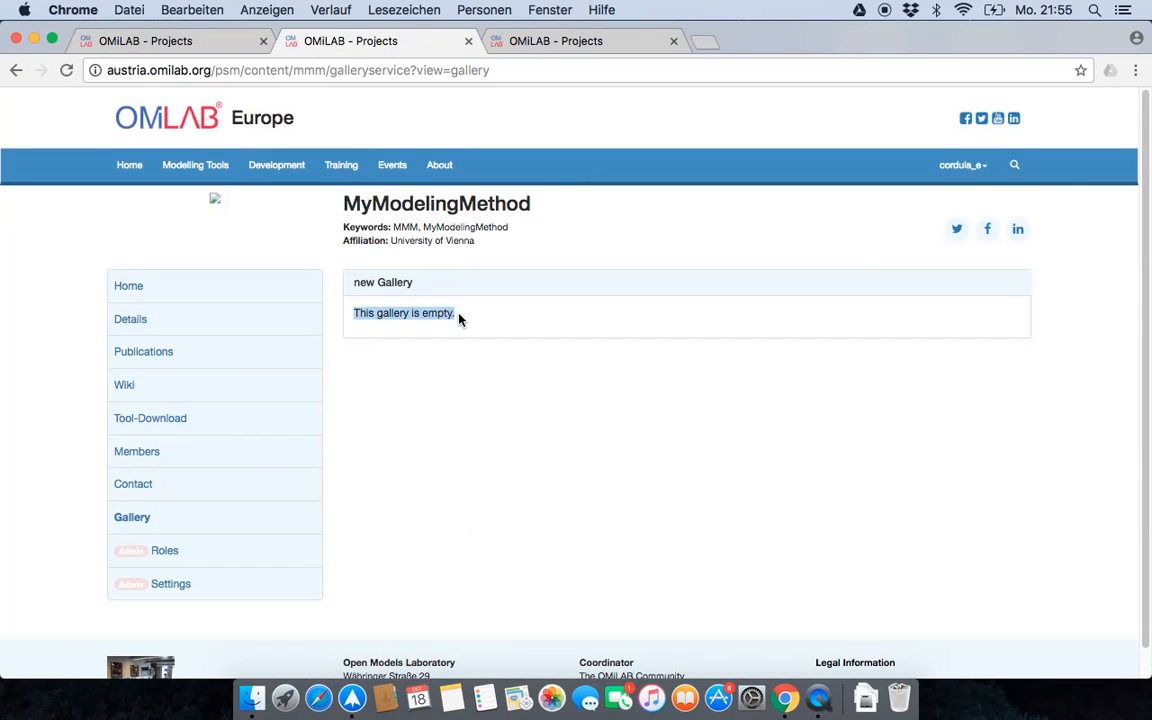
click(398, 396)
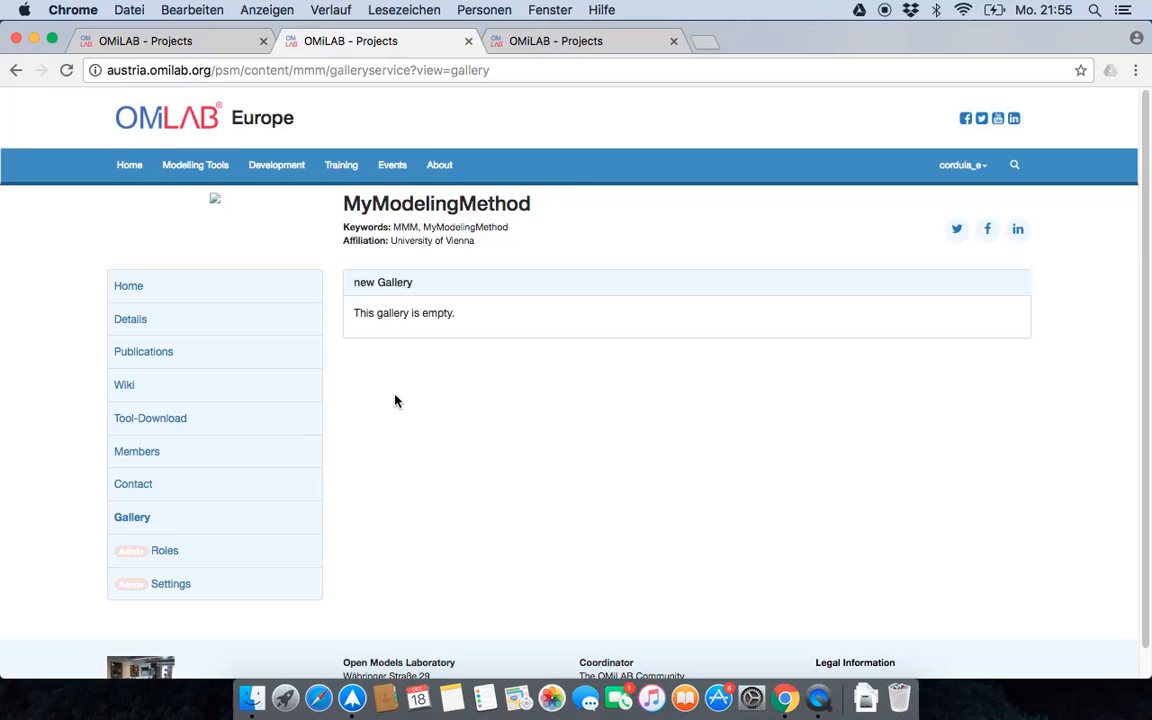
- Name the gallery "MyModelingMethod Gallery" in the Gallery Settings, allow non logged-in users to see it, and save
click(203, 596)
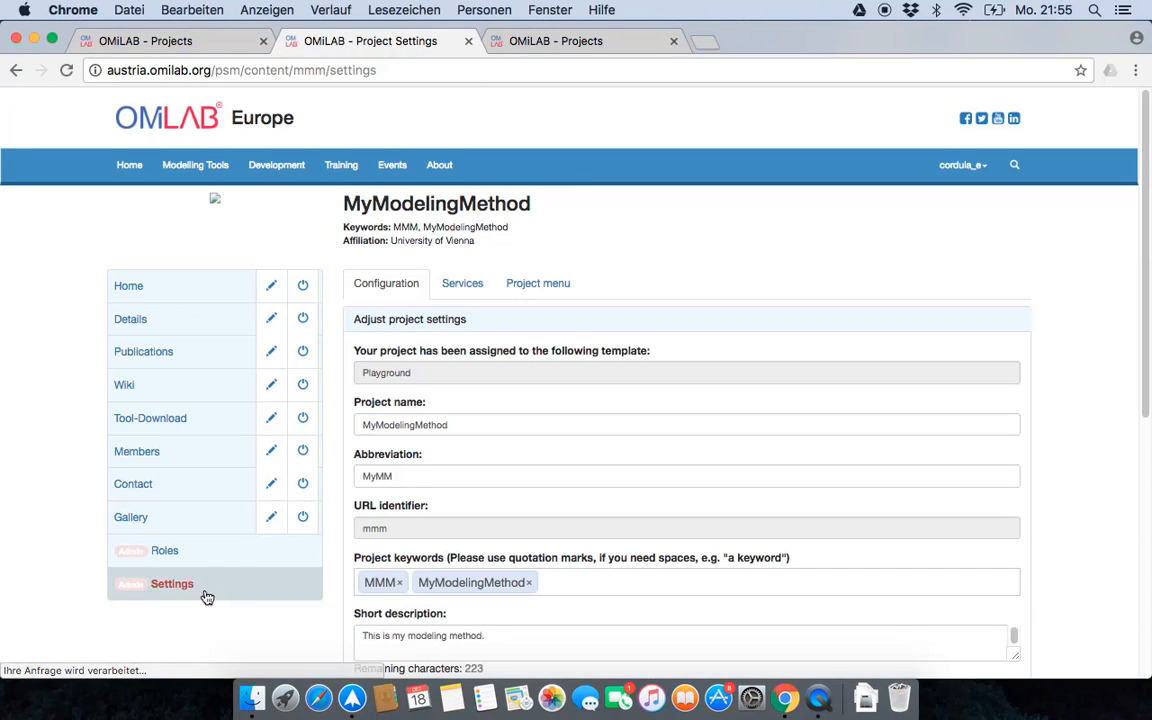
click(269, 519)
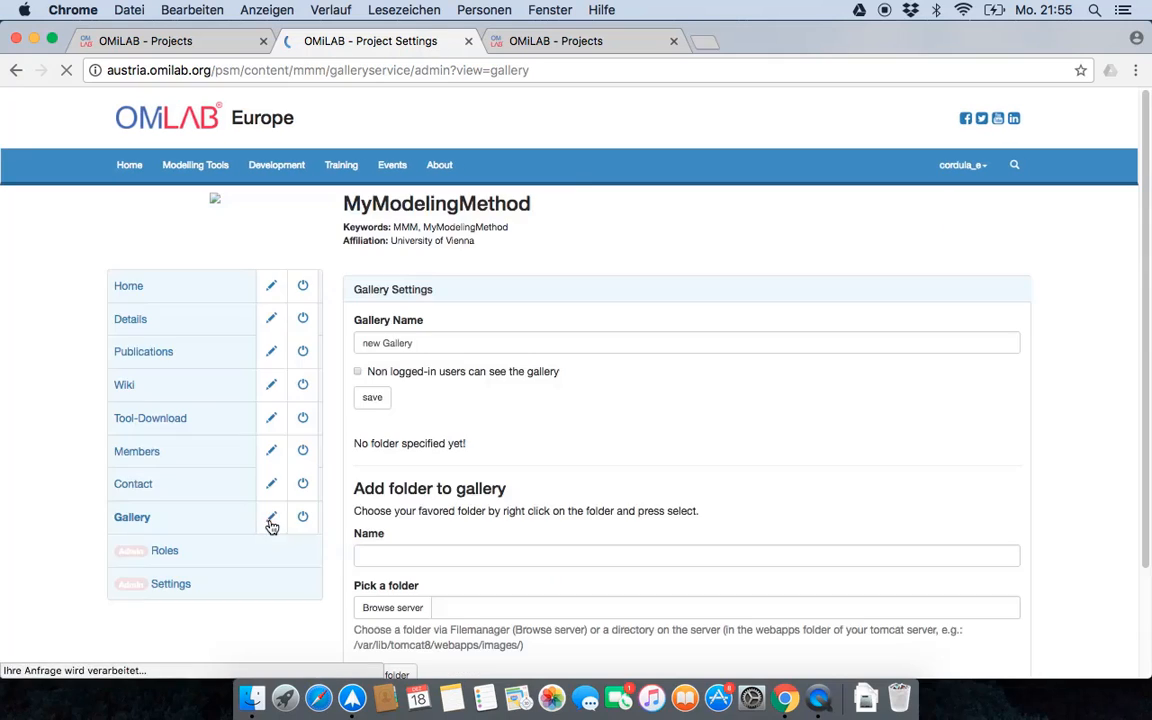
click(419, 343)
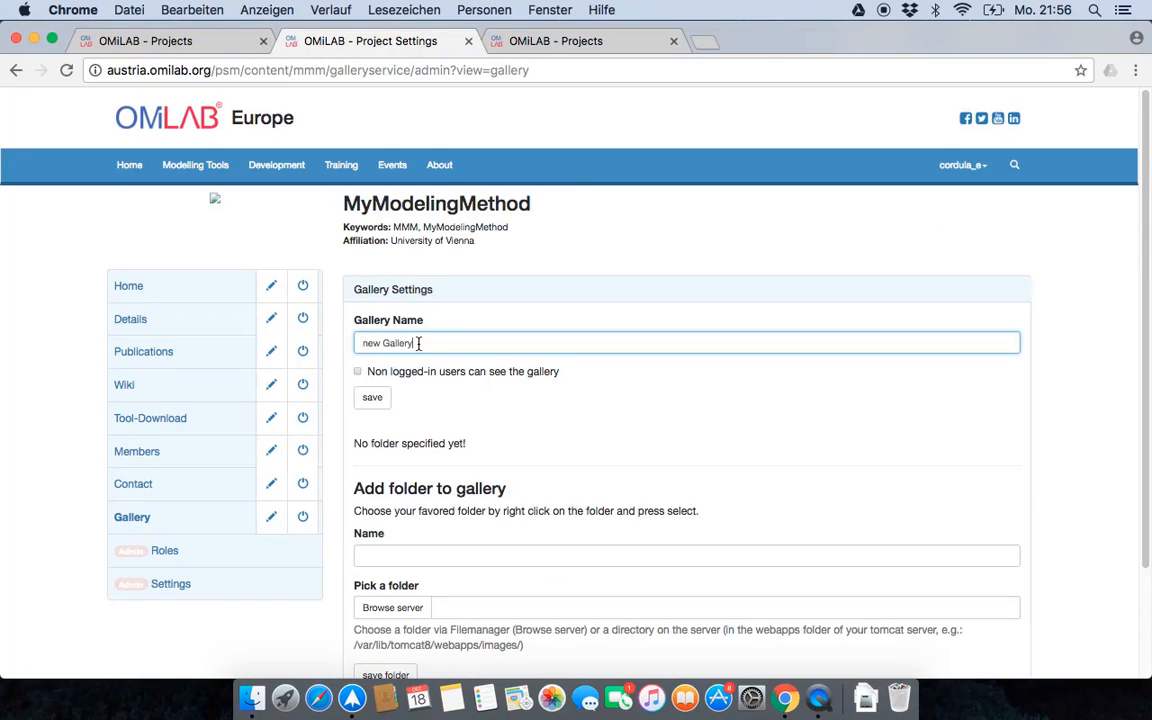
drag(419, 343, 363, 341)
text(T)
text(M)
text(z)
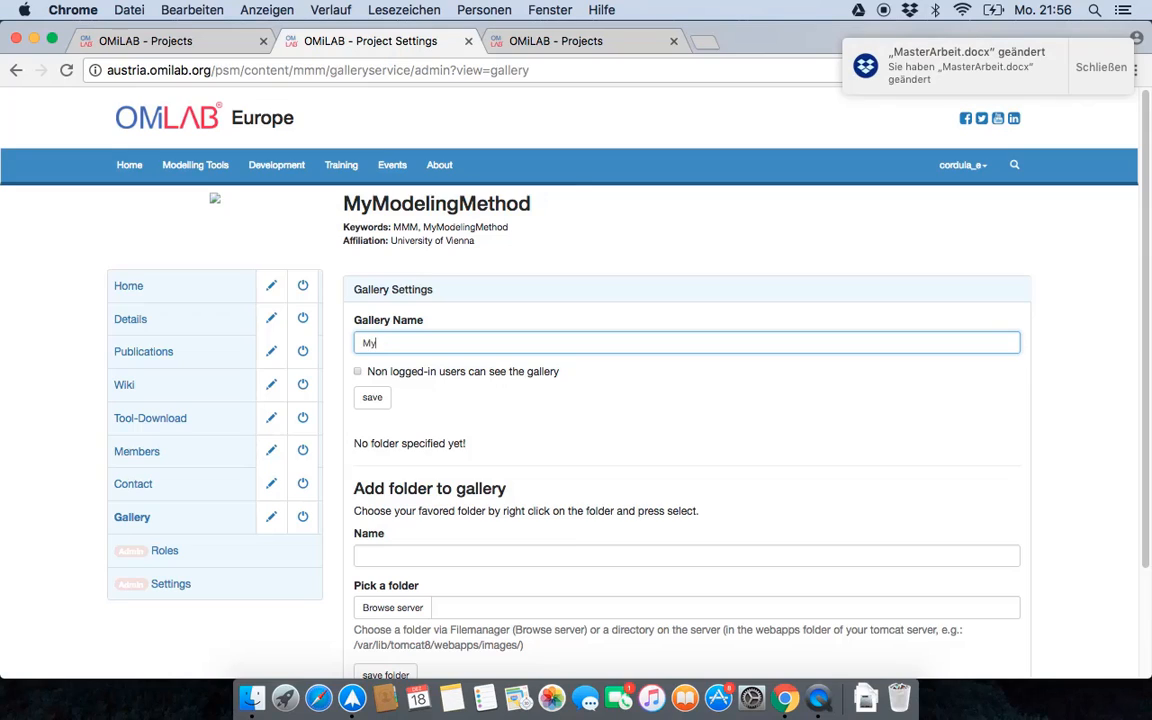
text(ModellingMethod)
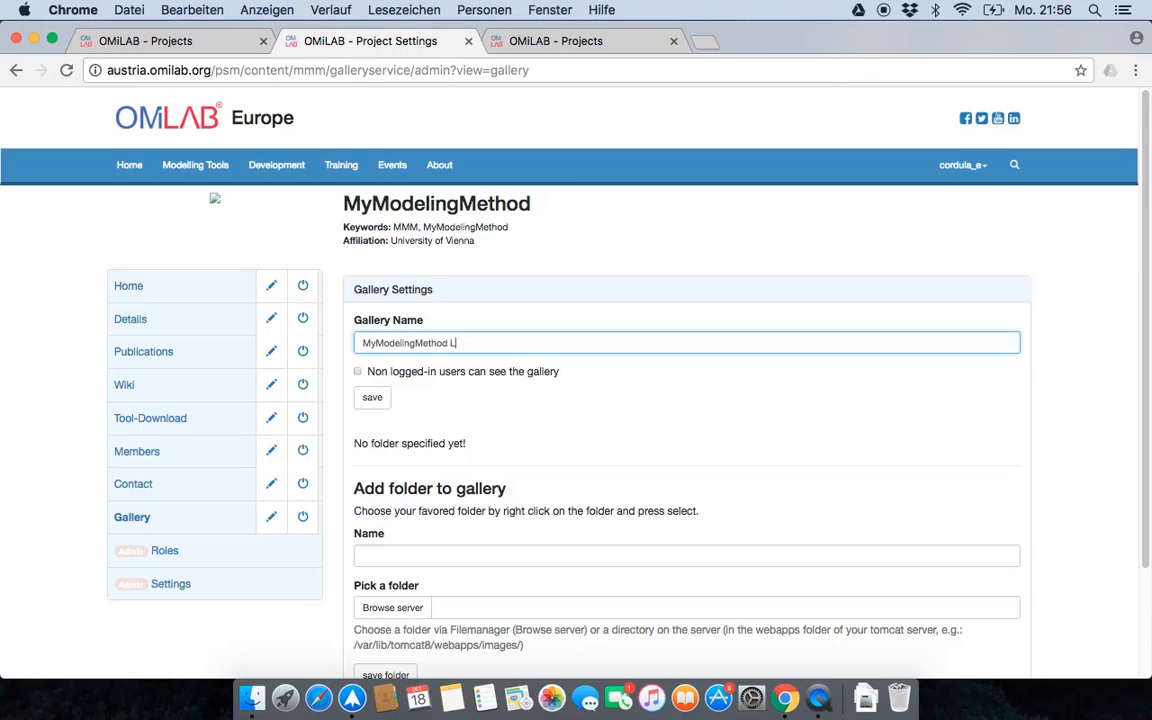
text( Gallery)
click(383, 379)
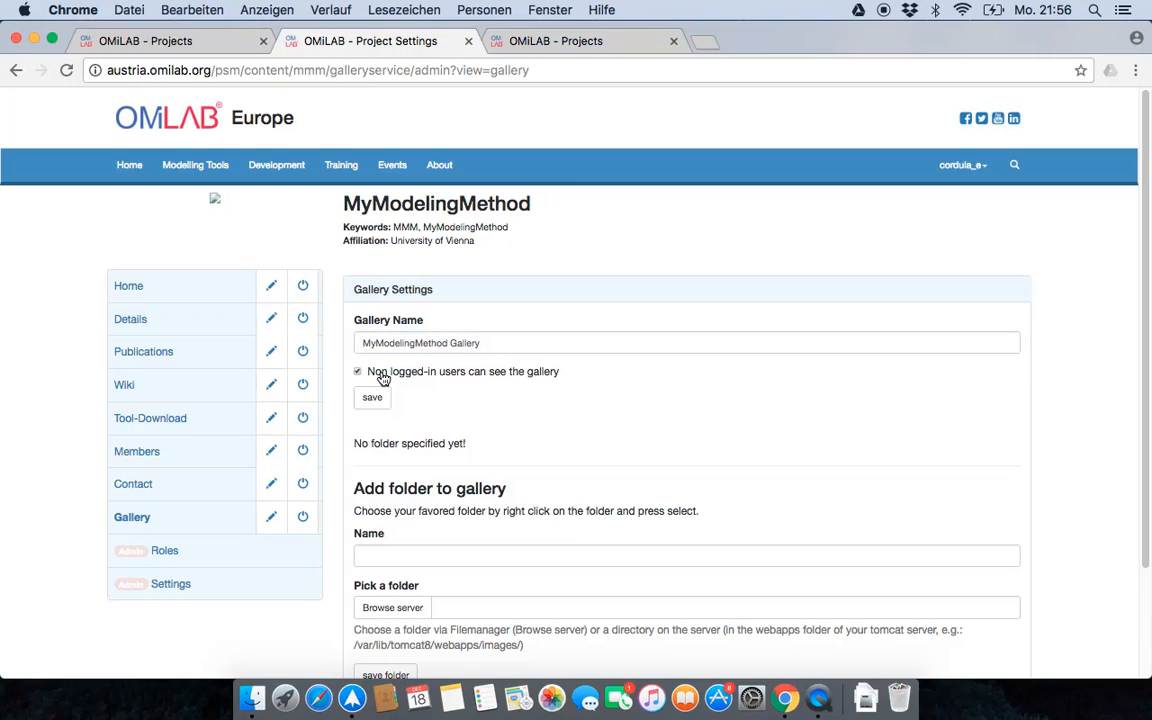
click(370, 404)
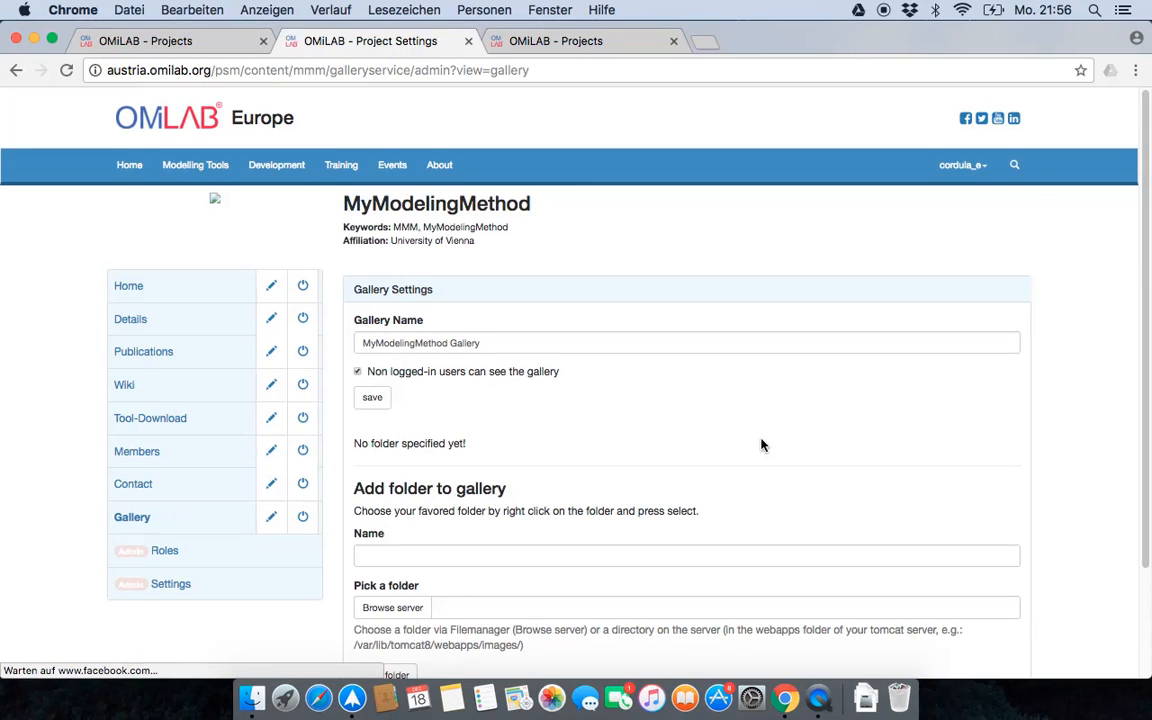
- Reopen the project's Gallery page and check the gallery name in its heading
scroll(760, 445, down, 2)
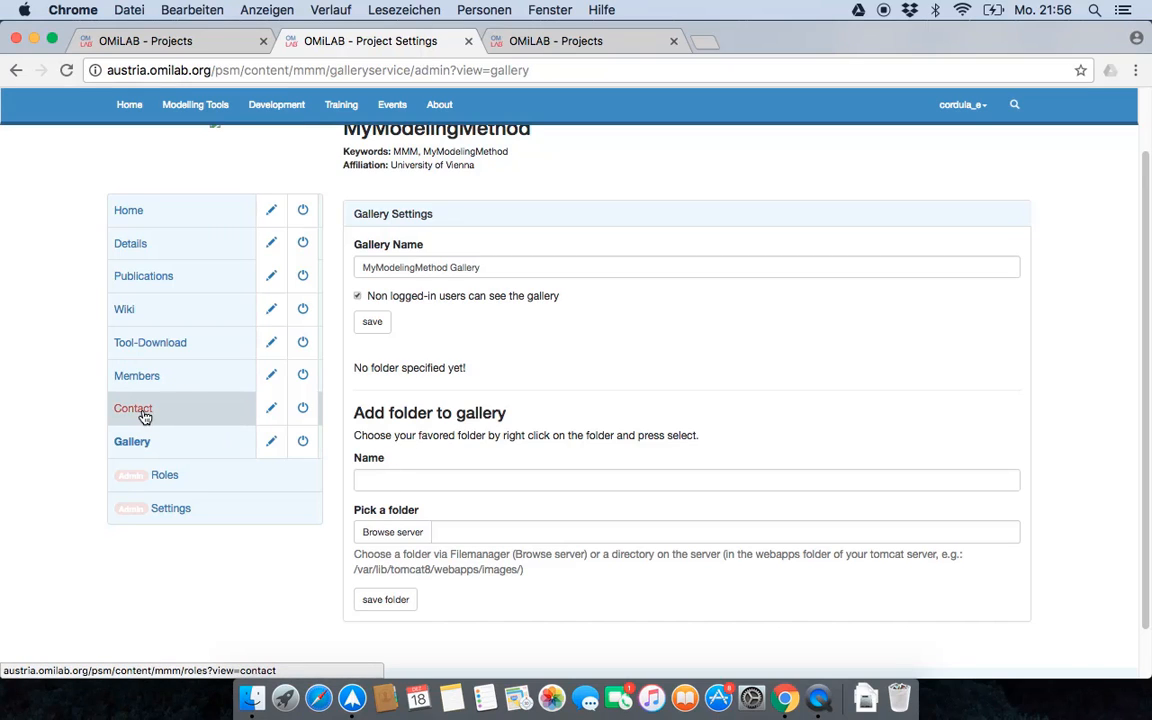
click(146, 446)
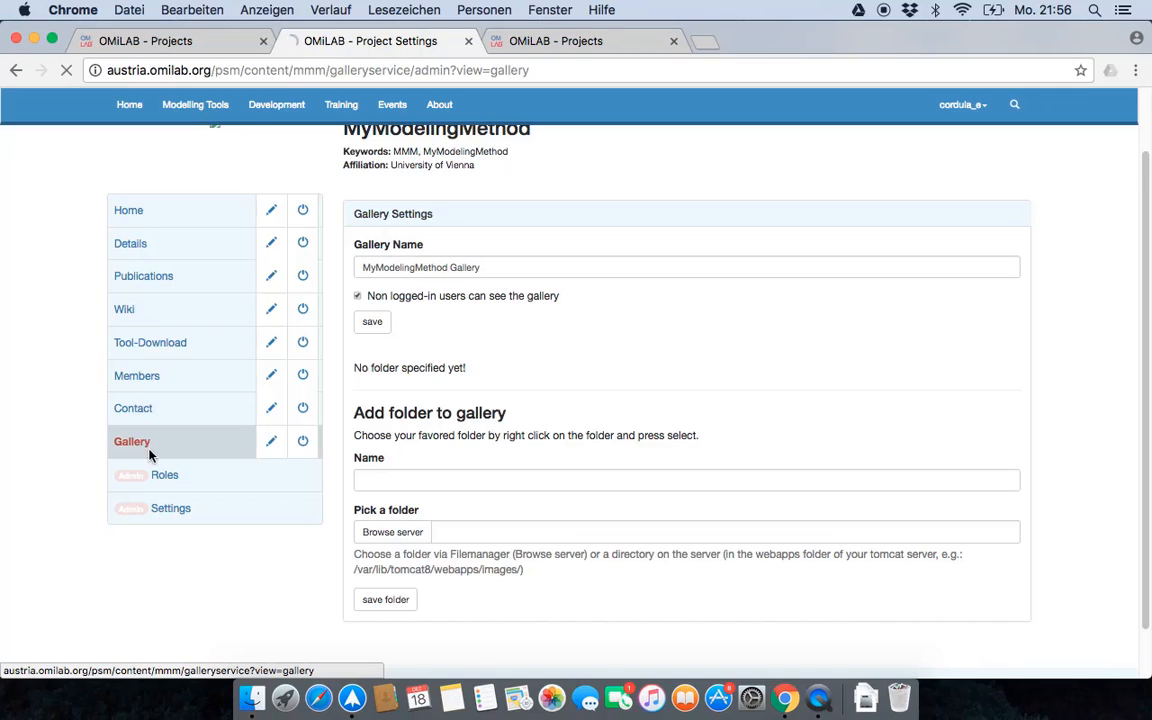
drag(353, 282, 497, 285)
click(508, 471)
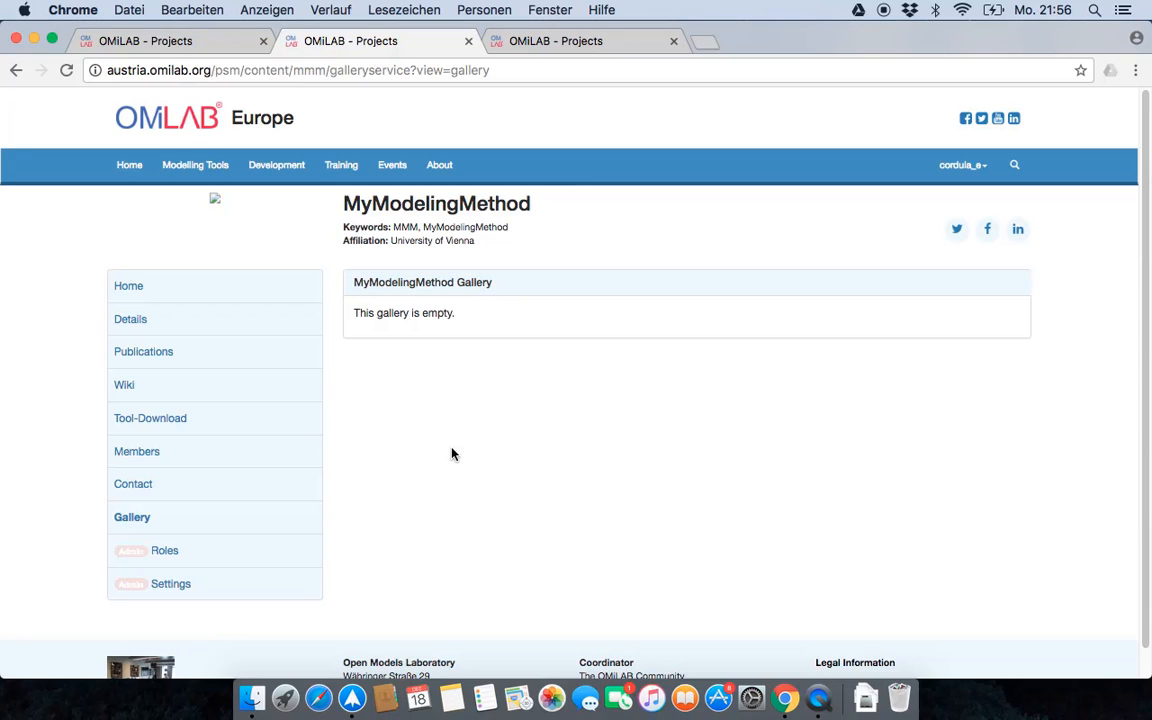
- Go back to the services list in the project settings and examine the GalleryService's administration options
click(170, 583)
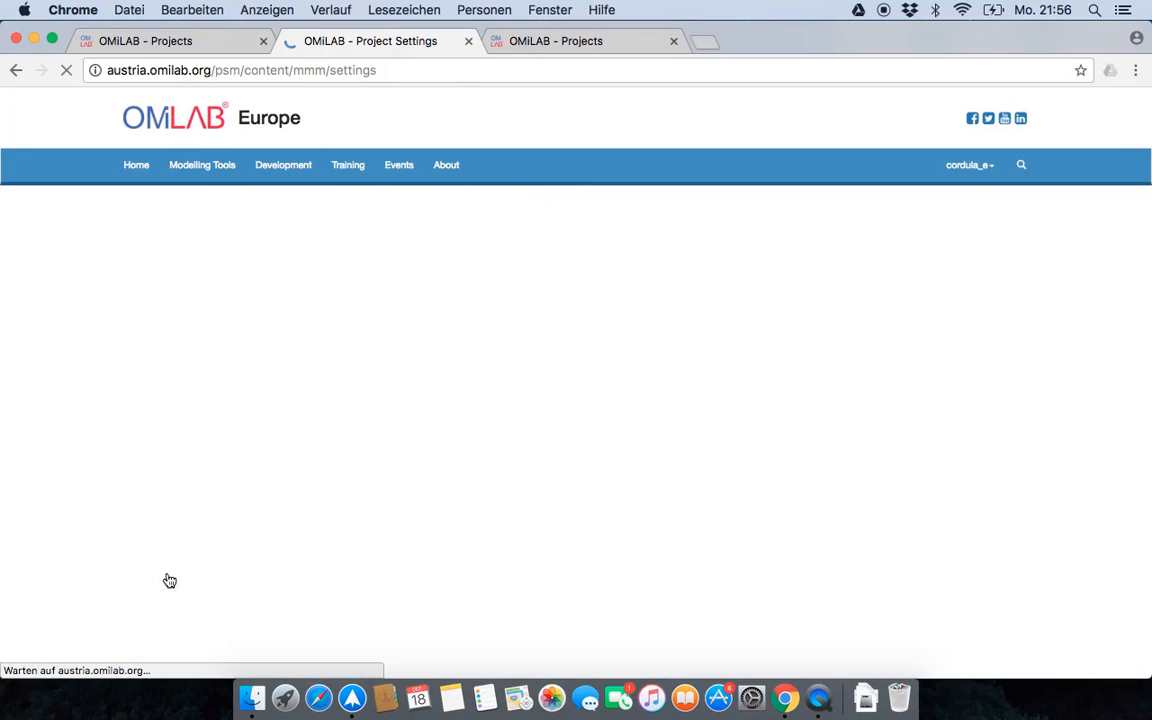
click(466, 288)
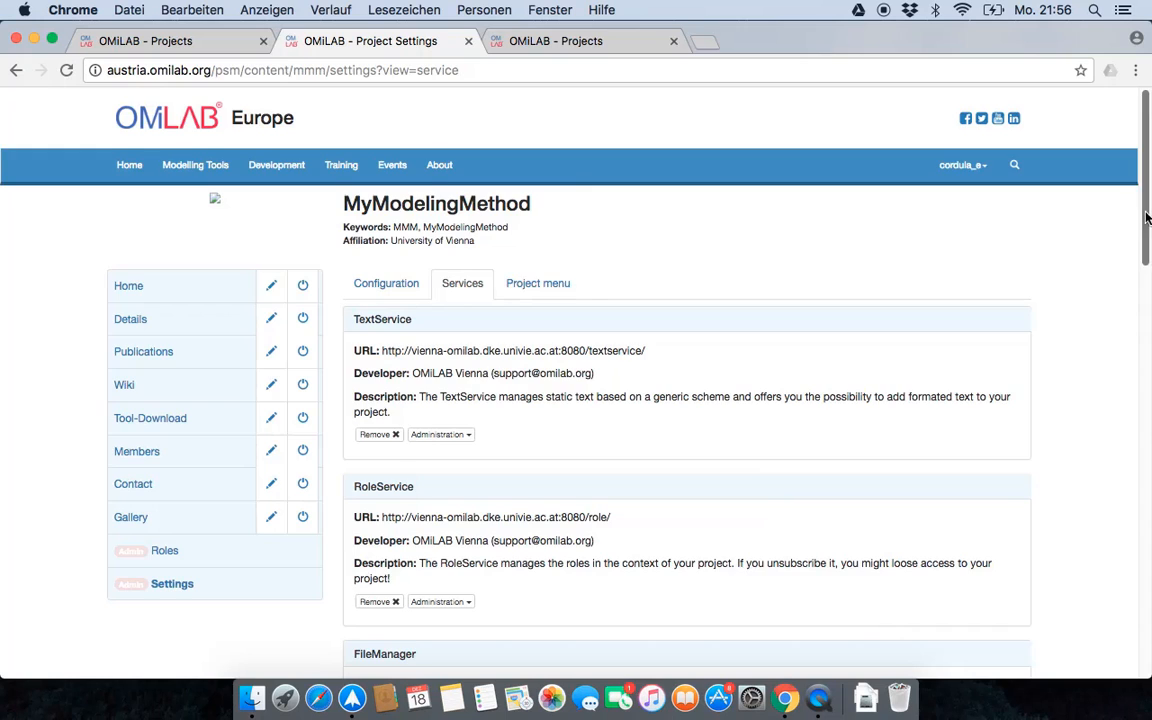
scroll(582, 562, down, 10)
scroll(594, 524, down, 8)
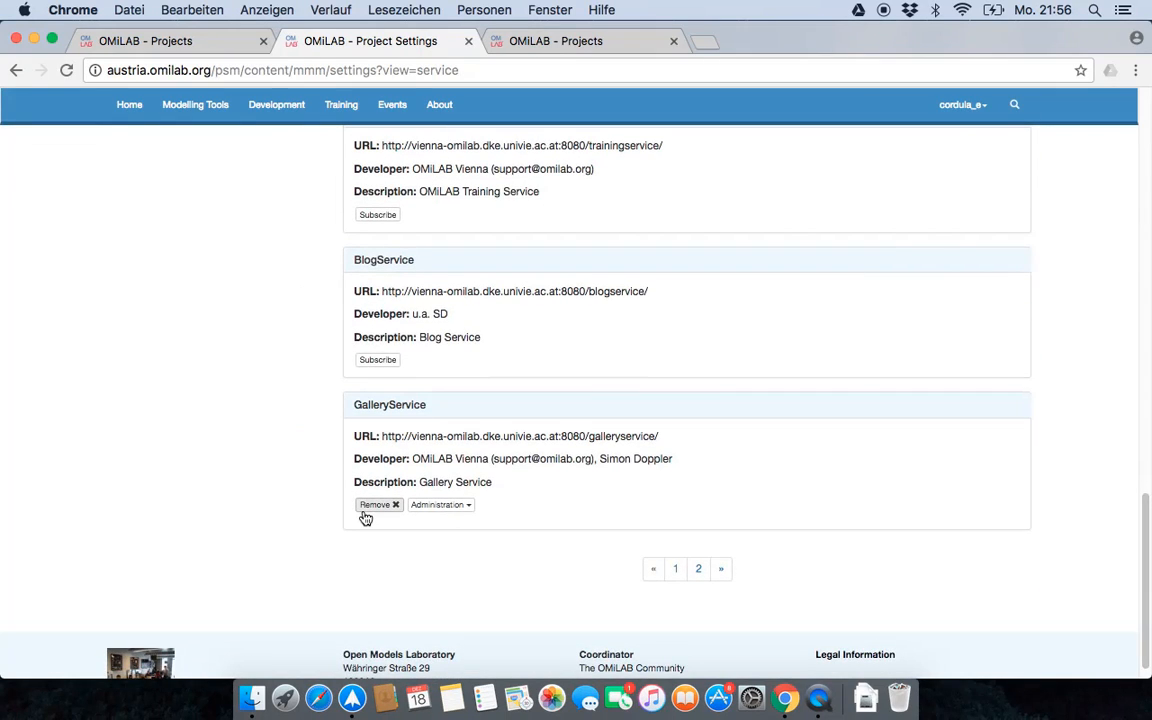
click(420, 505)
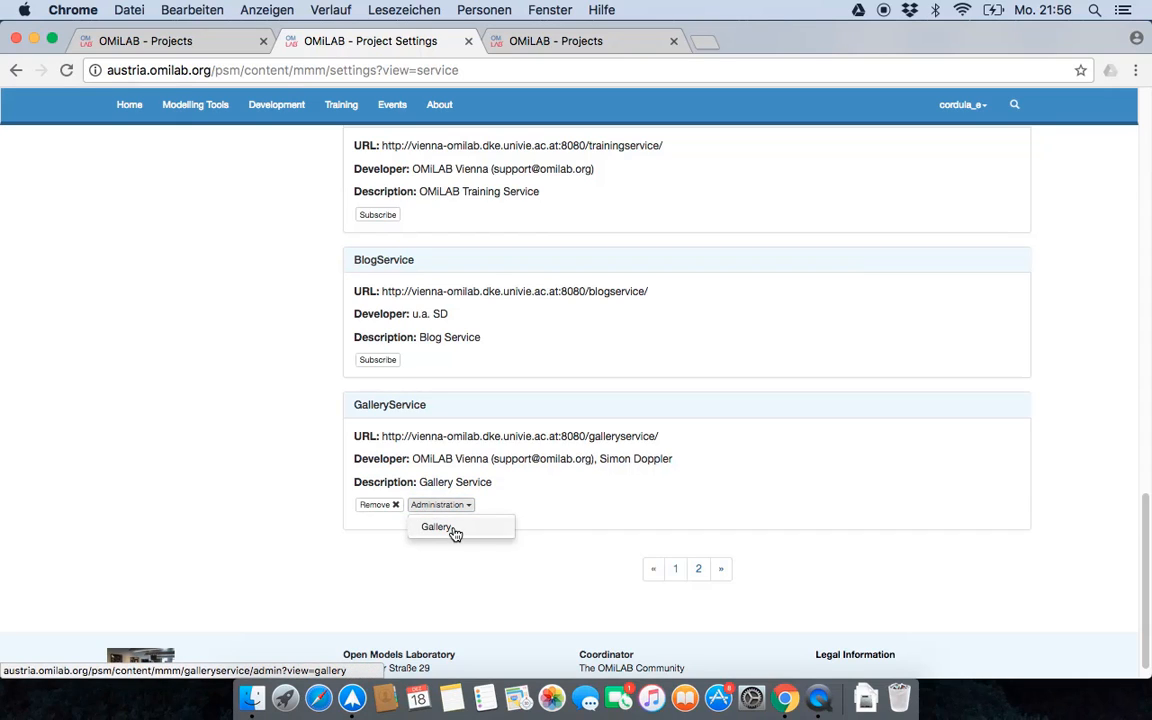
drag(355, 406, 432, 411)
click(330, 451)
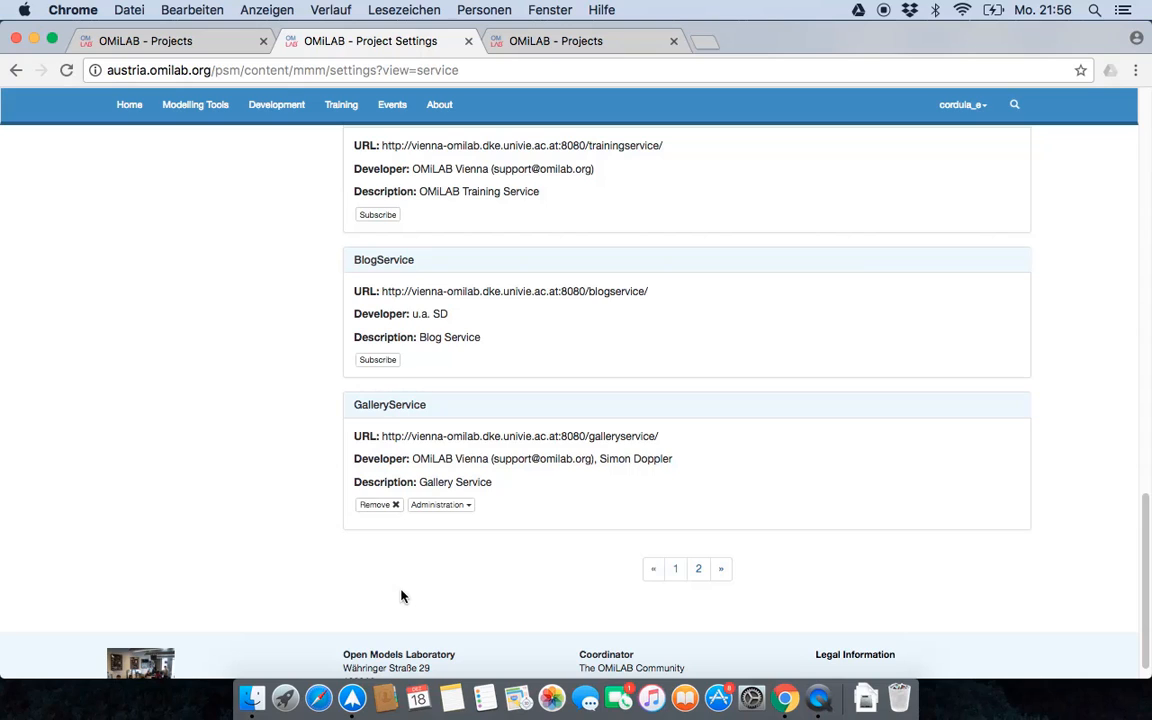
- Remove the GalleryService from the project, confirming the removal with the phrase "Yes, I know!"
click(384, 506)
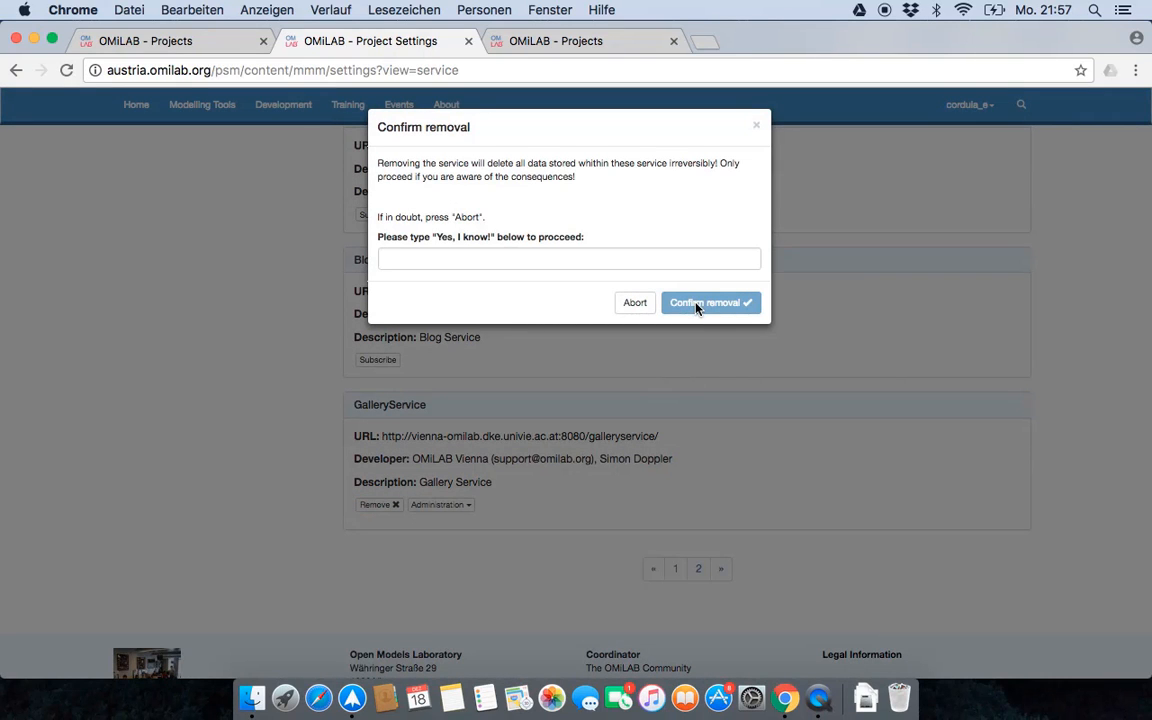
click(621, 258)
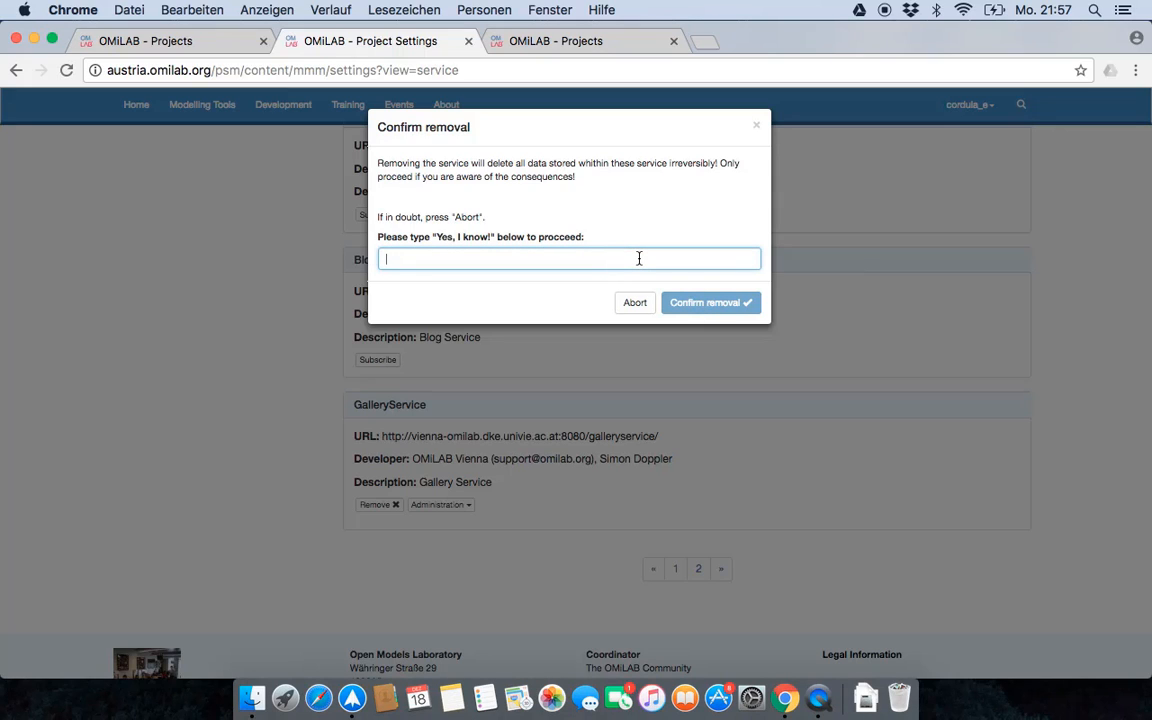
text(Yes, I know!)
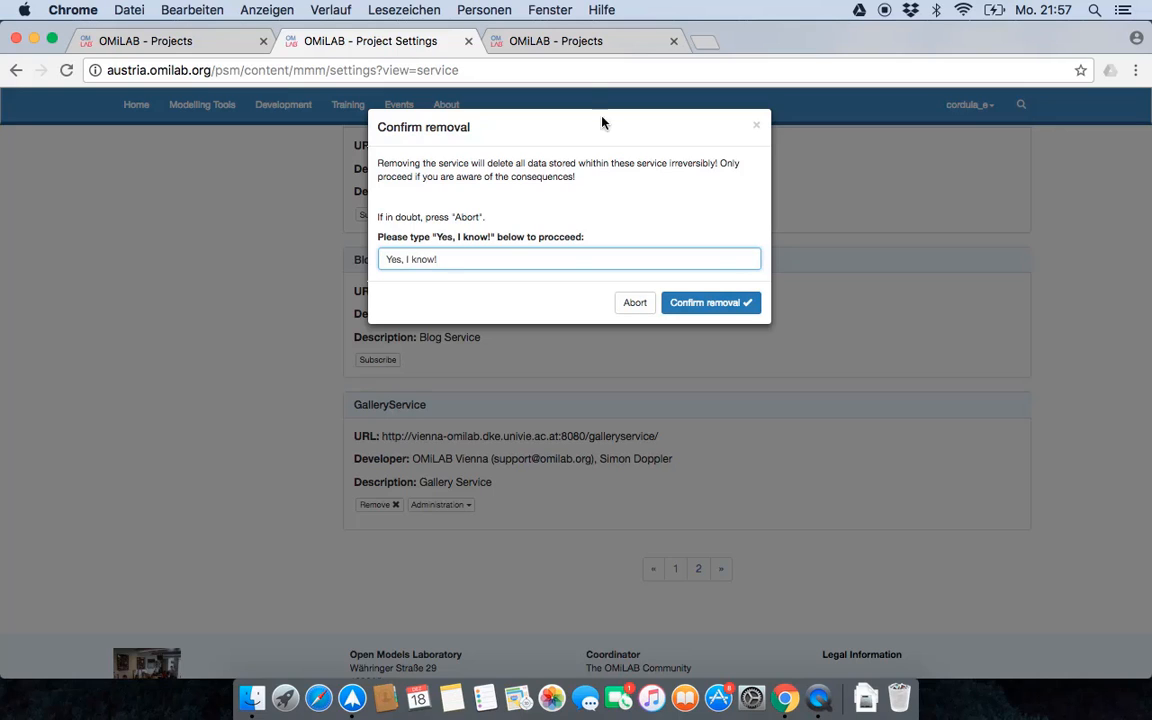
click(735, 303)
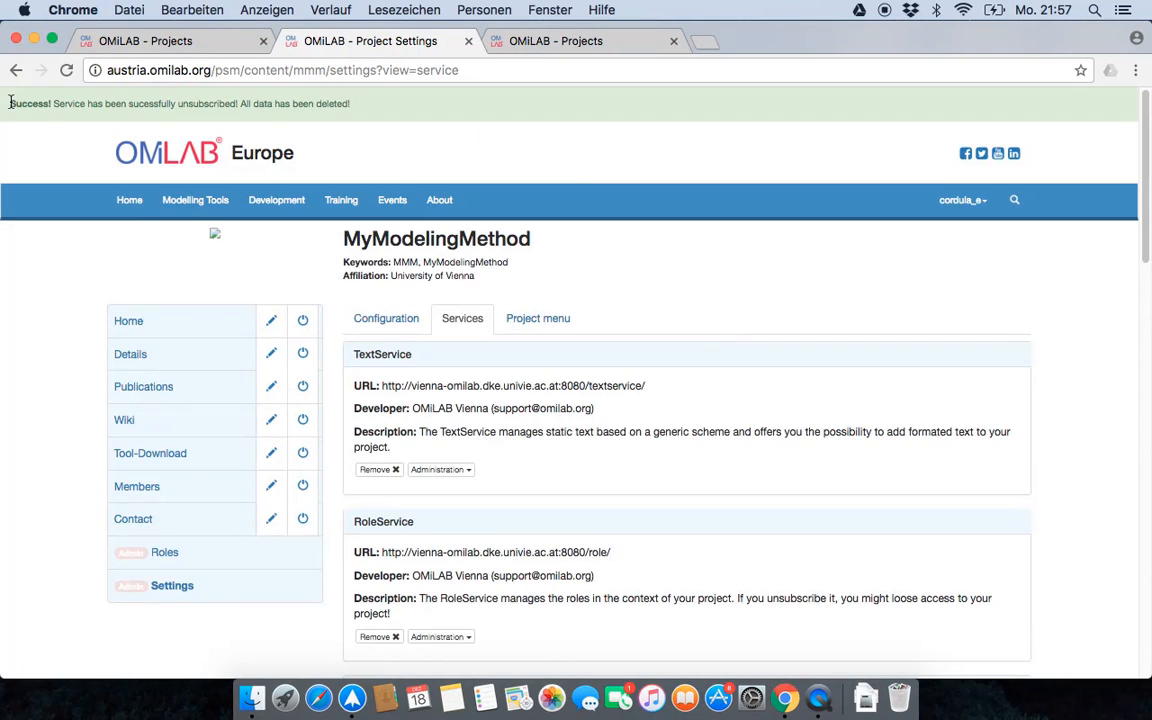
- Check the removal message and the GalleryService's entry in the services list, and return to the project's Home page
drag(9, 103, 342, 110)
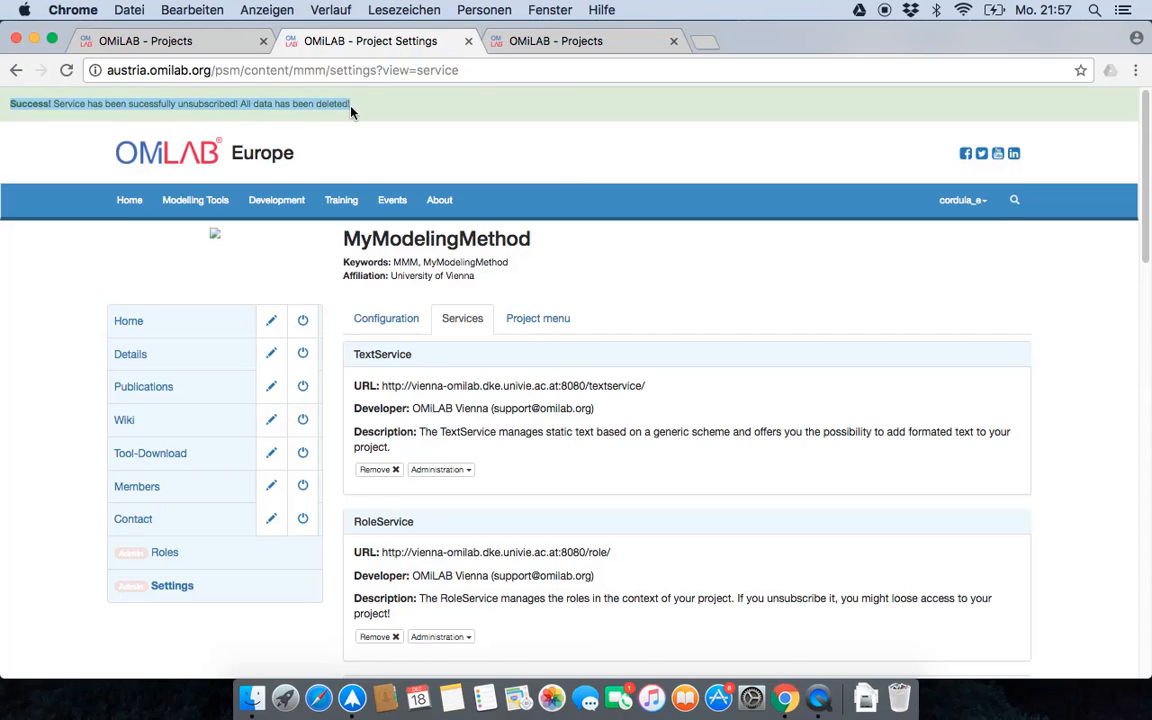
scroll(690, 428, down, 1)
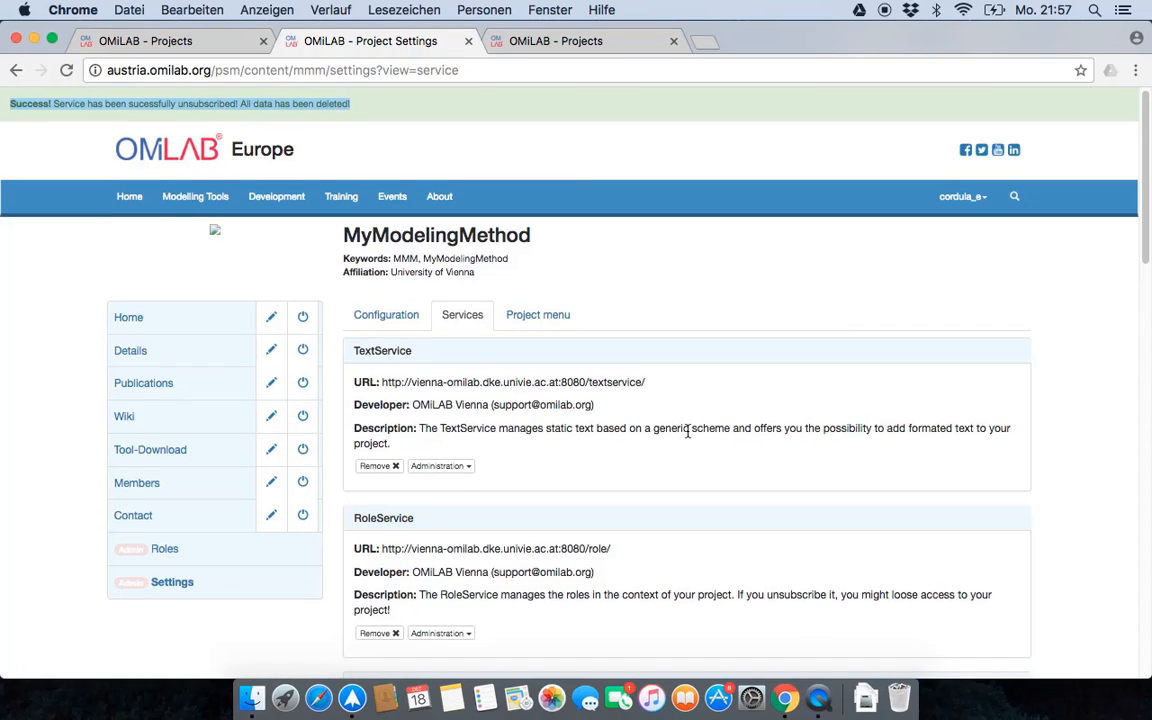
scroll(688, 432, down, 2)
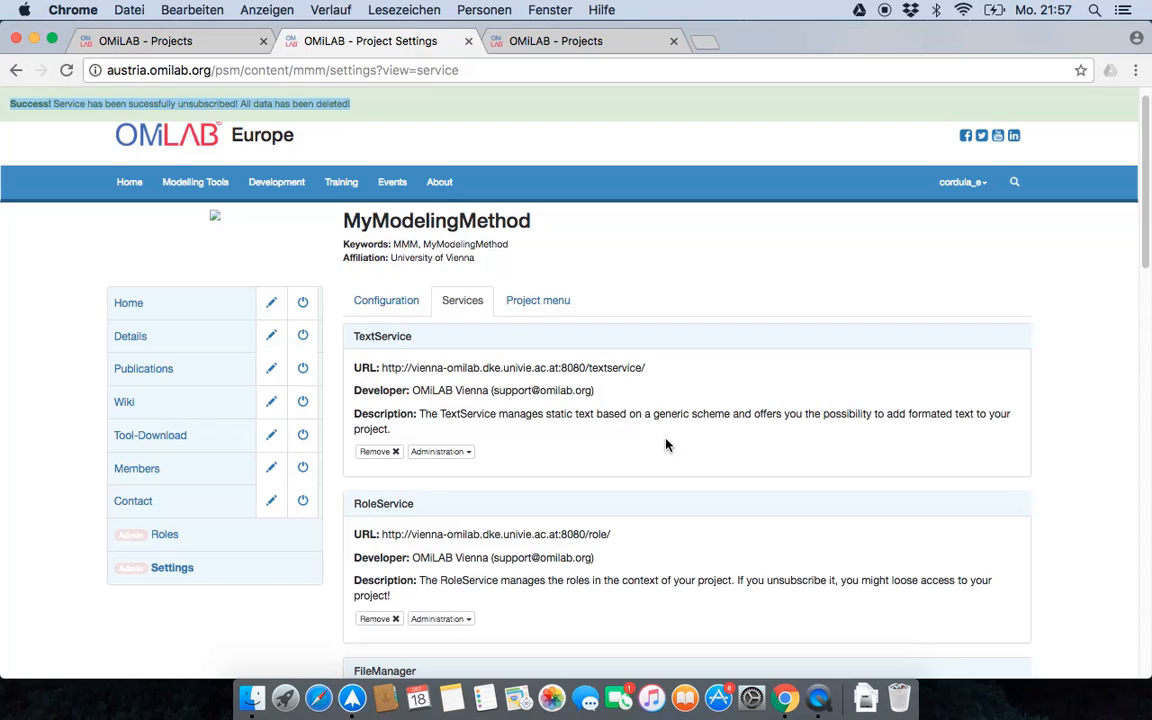
scroll(666, 445, down, 15)
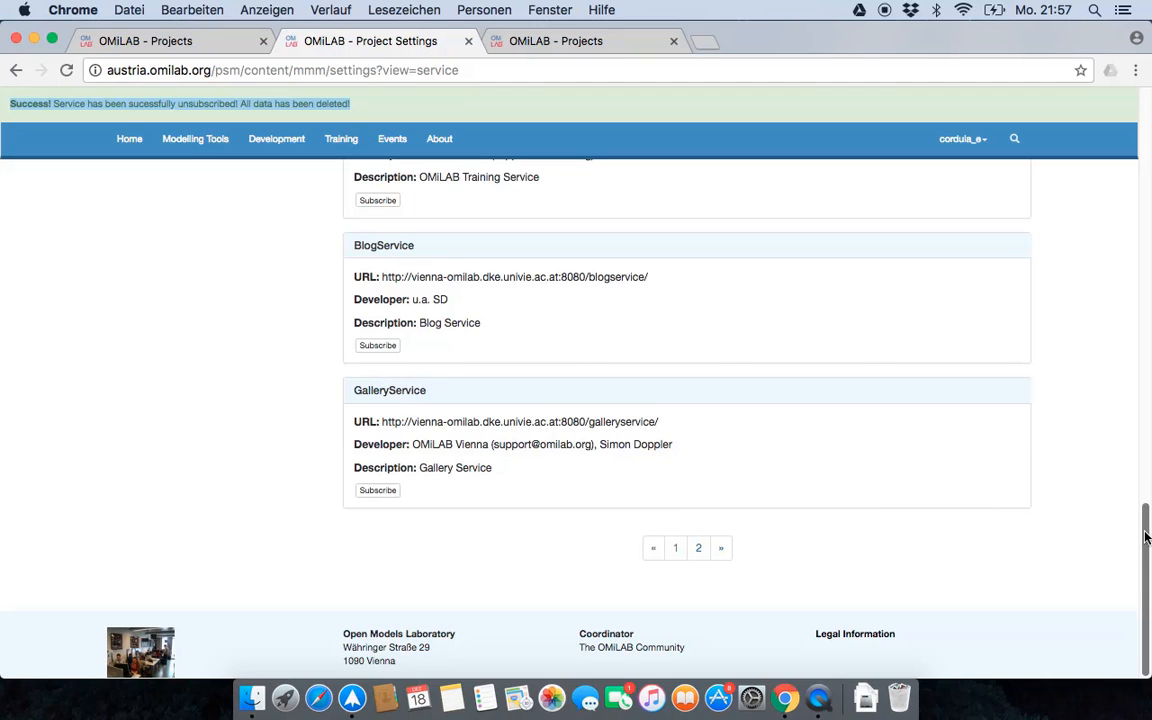
drag(1146, 537, 1148, 150)
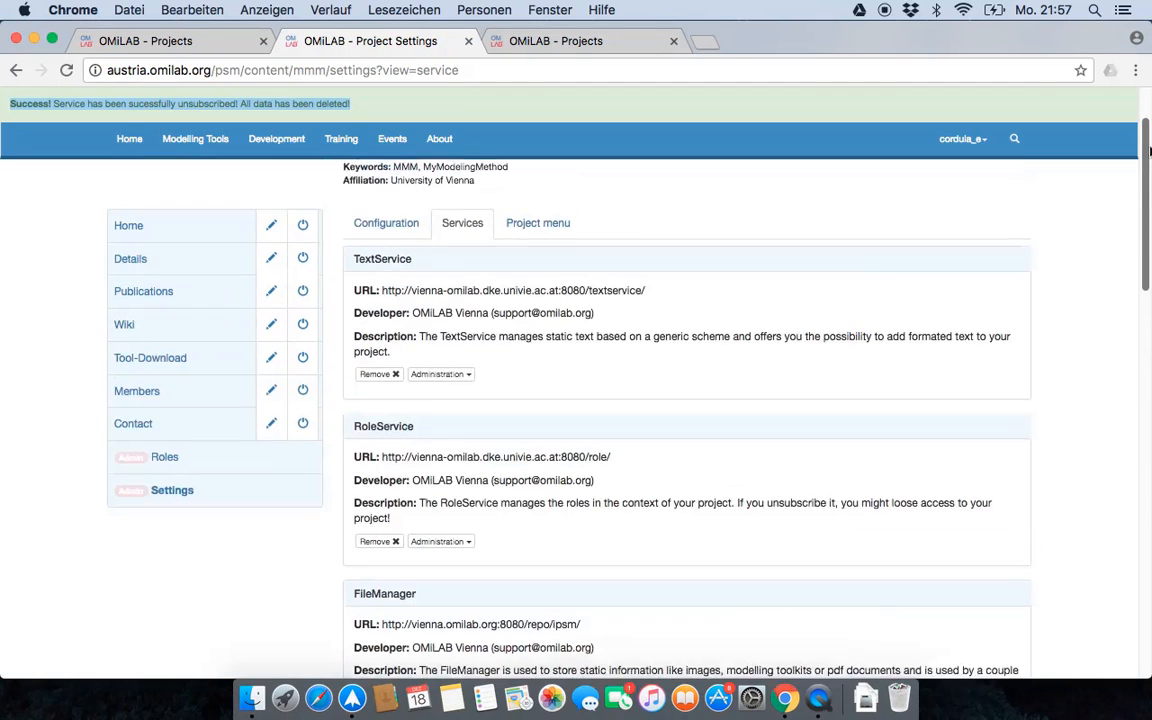
click(120, 238)
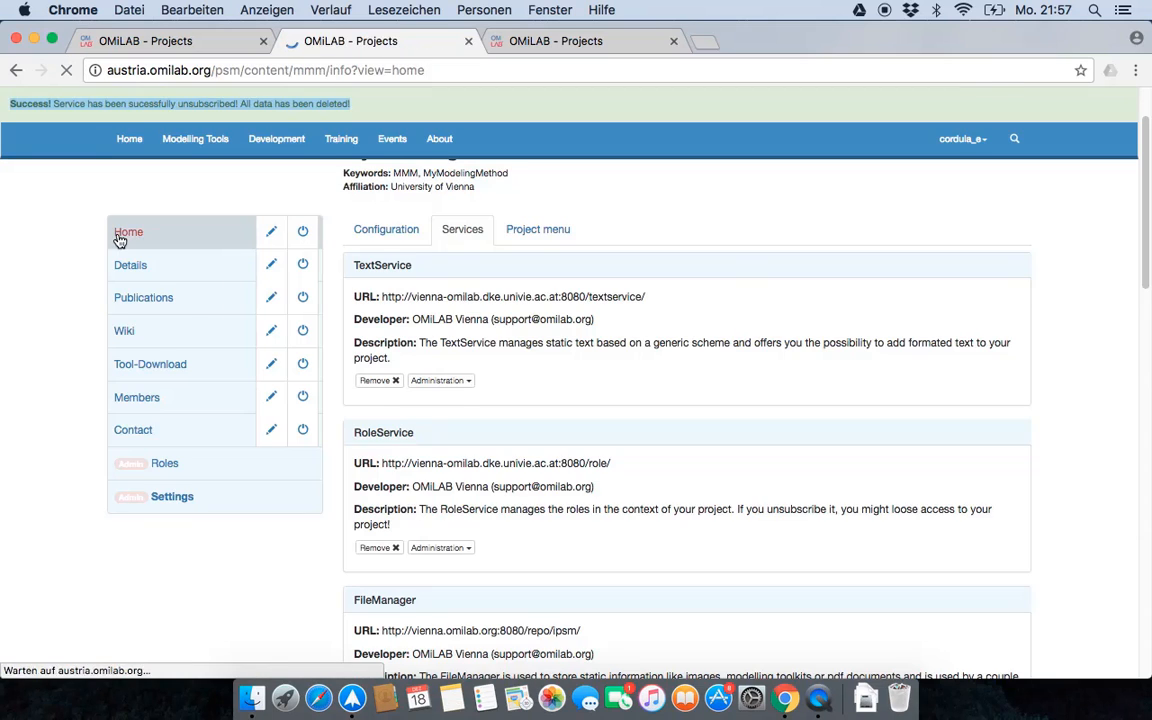